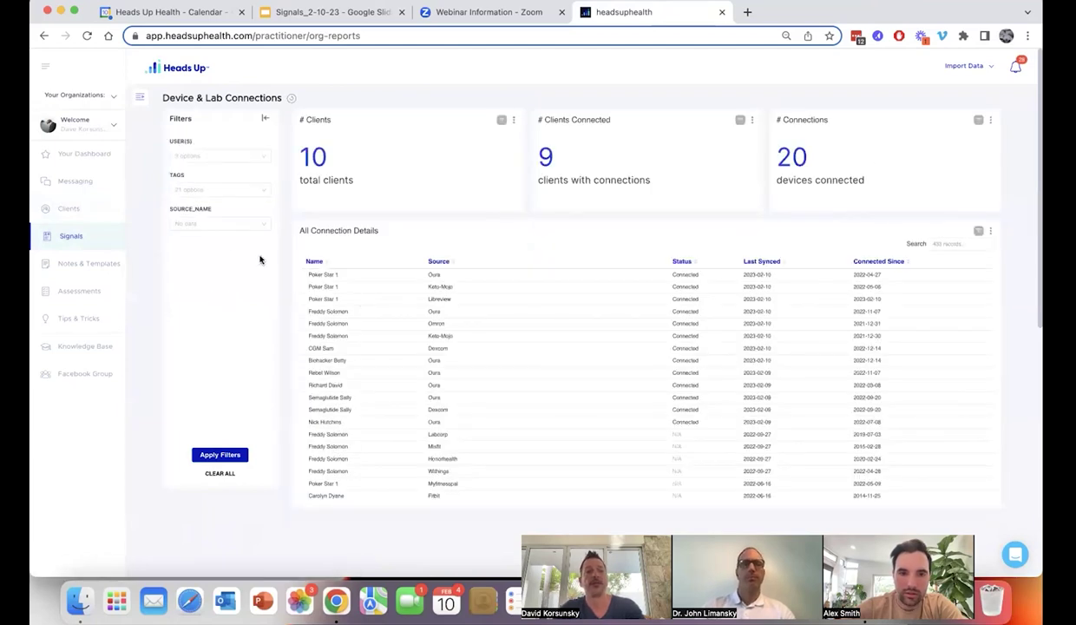
# - Check the SOURCE_NAME filter of the Device & Lab Connections report for available source options
pyautogui.click(214, 224)
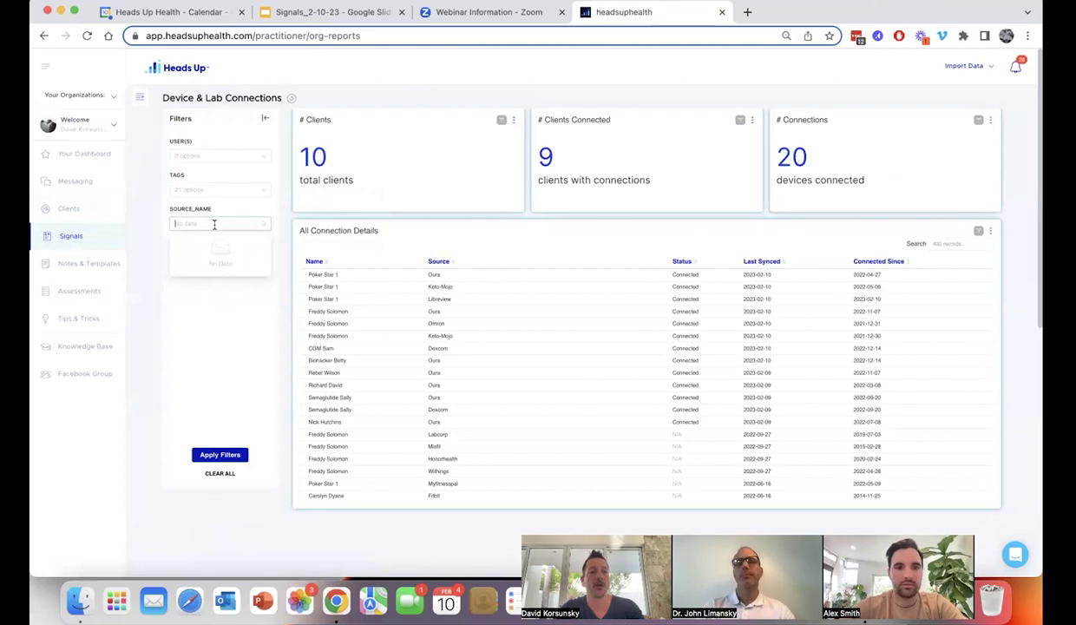
pyautogui.click(193, 338)
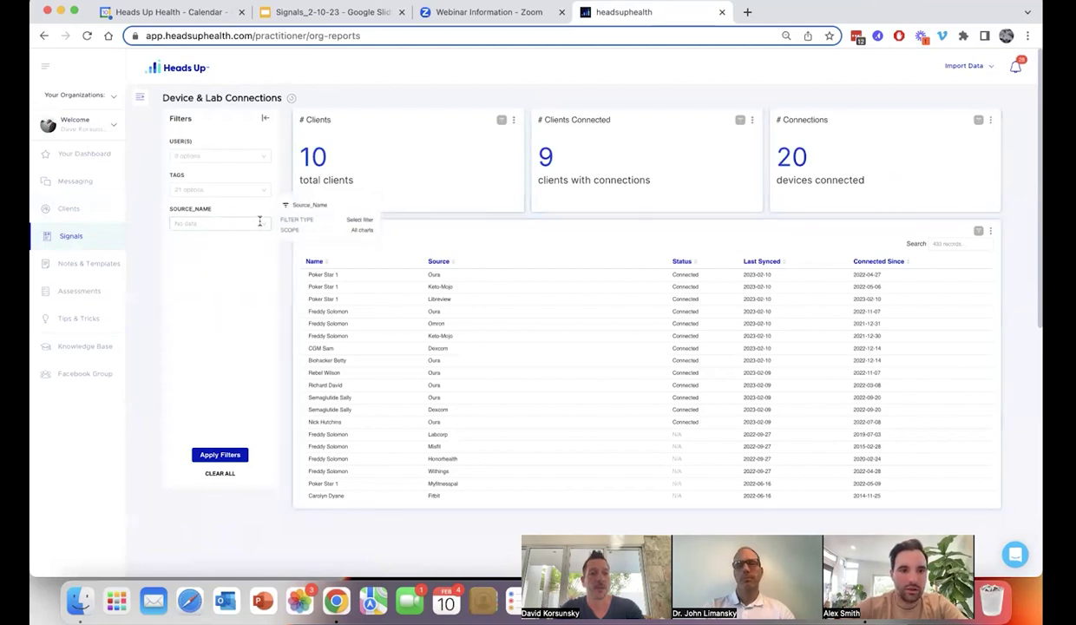
pyautogui.click(264, 221)
pyautogui.click(220, 356)
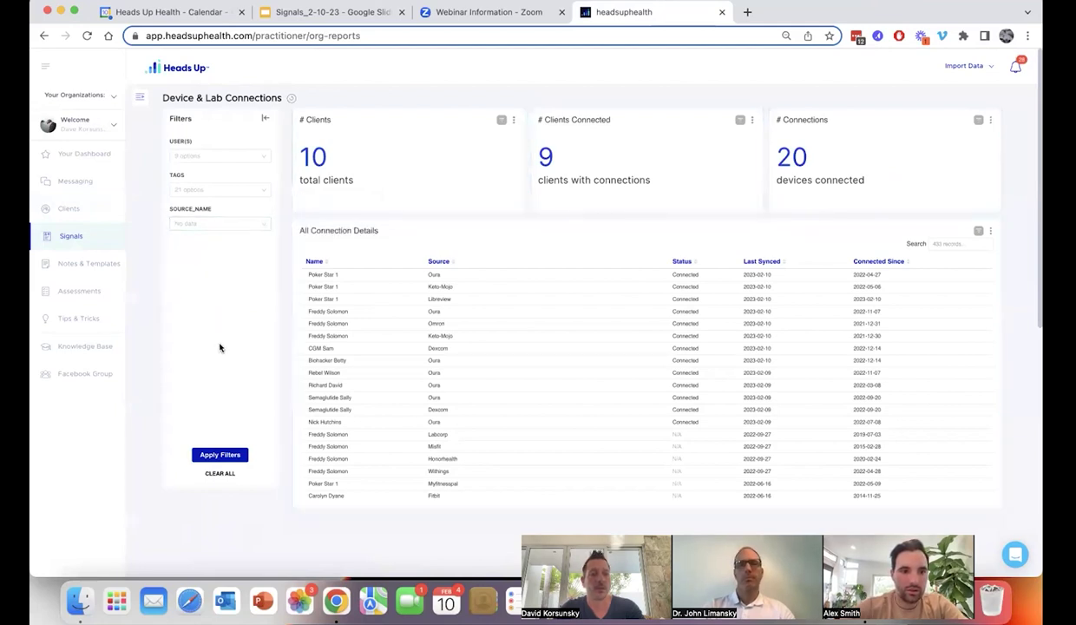
pyautogui.click(258, 223)
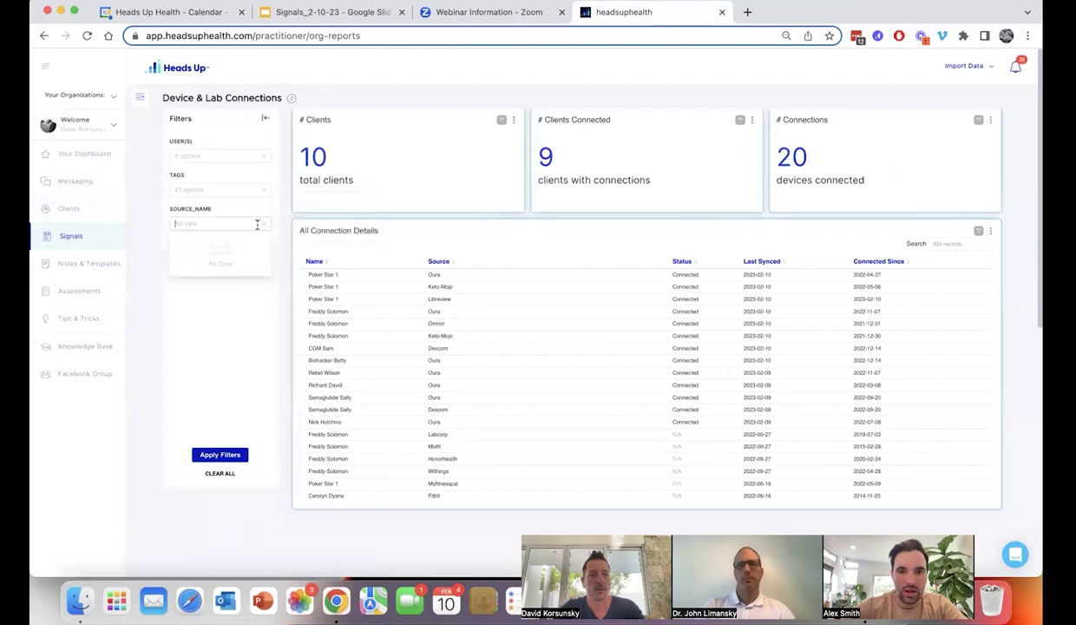
pyautogui.click(224, 335)
pyautogui.moveTo(256, 149)
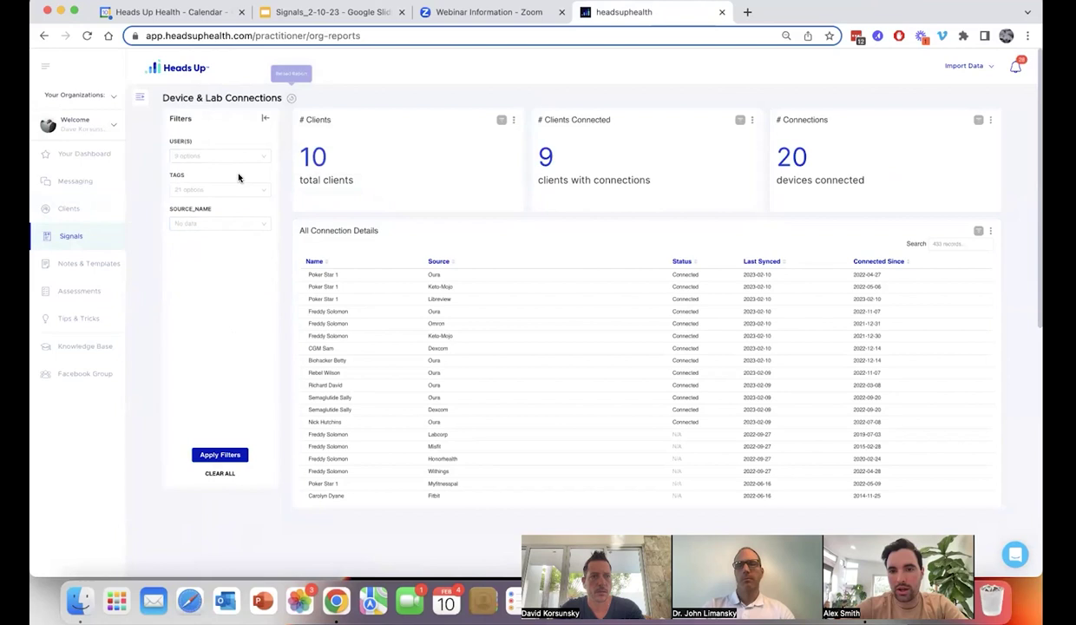
# - Search the All Connection Details table for "oura" and sort the matching connections by status with connected clients first
pyautogui.click(950, 239)
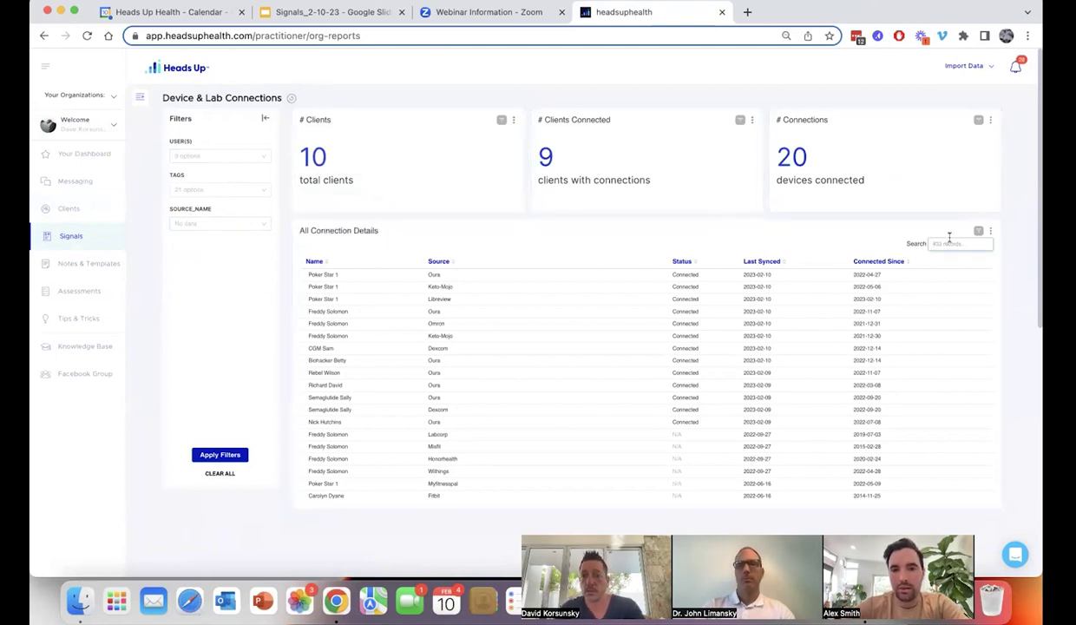
pyautogui.scroll(-3, 761, 305)
pyautogui.scroll(3, 763, 303)
pyautogui.click(224, 223)
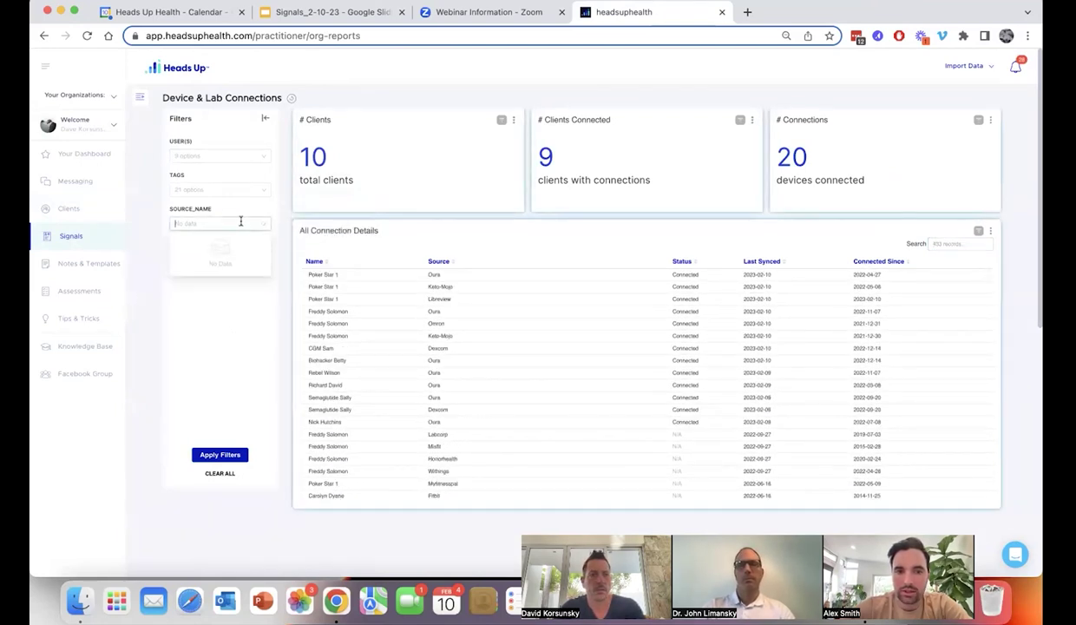
pyautogui.click(944, 240)
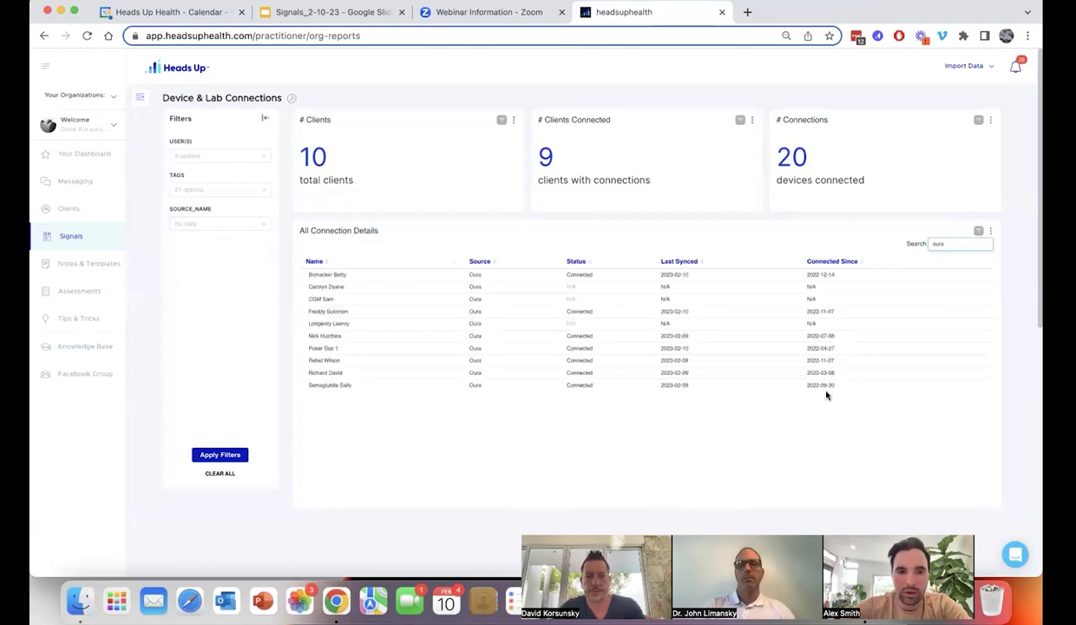
pyautogui.click(575, 263)
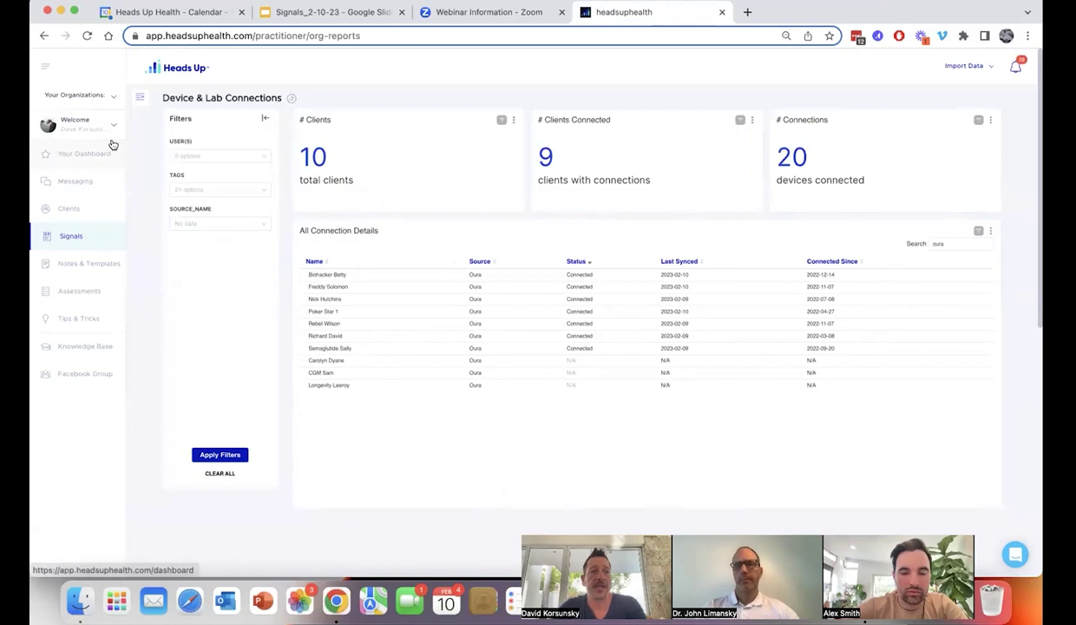
# - Look into the Assessment Results report category and open the dashboard of the last client in the Clients list
pyautogui.click(140, 99)
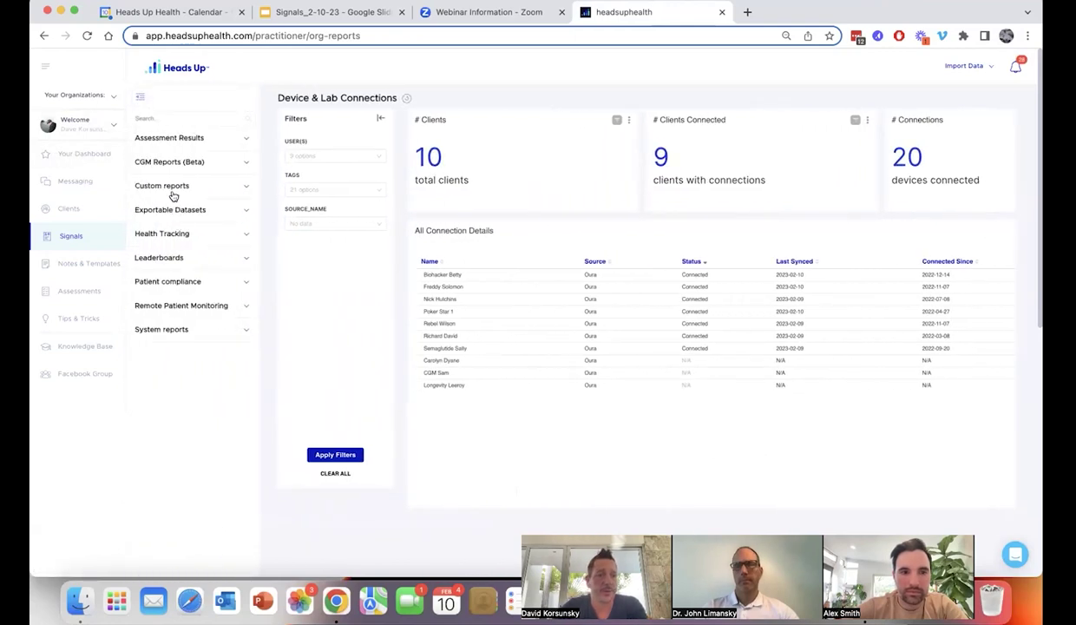
pyautogui.click(172, 141)
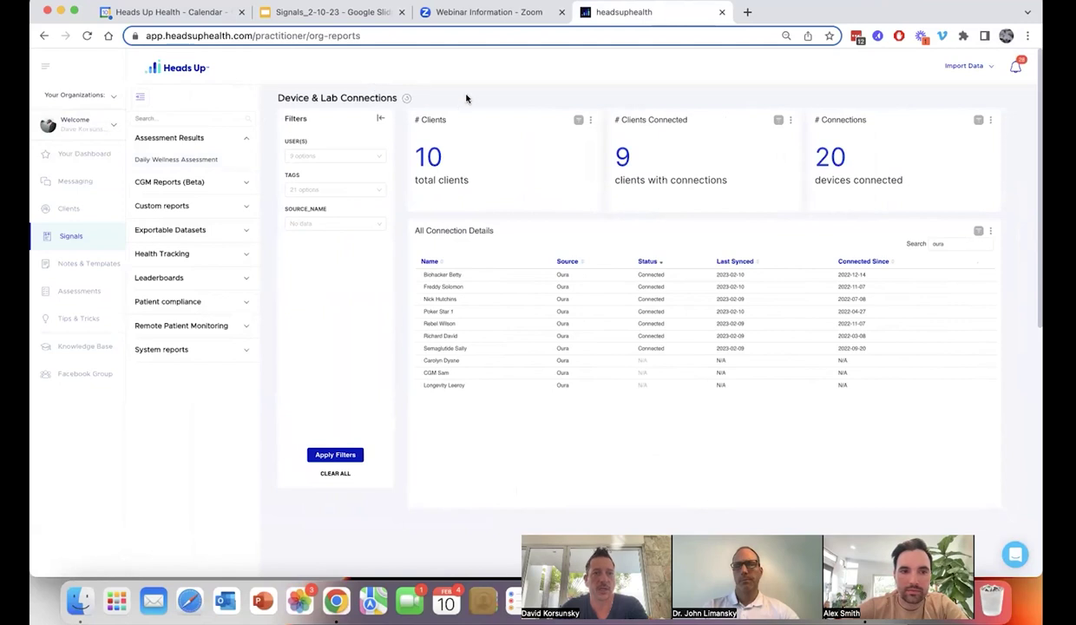
pyautogui.click(69, 209)
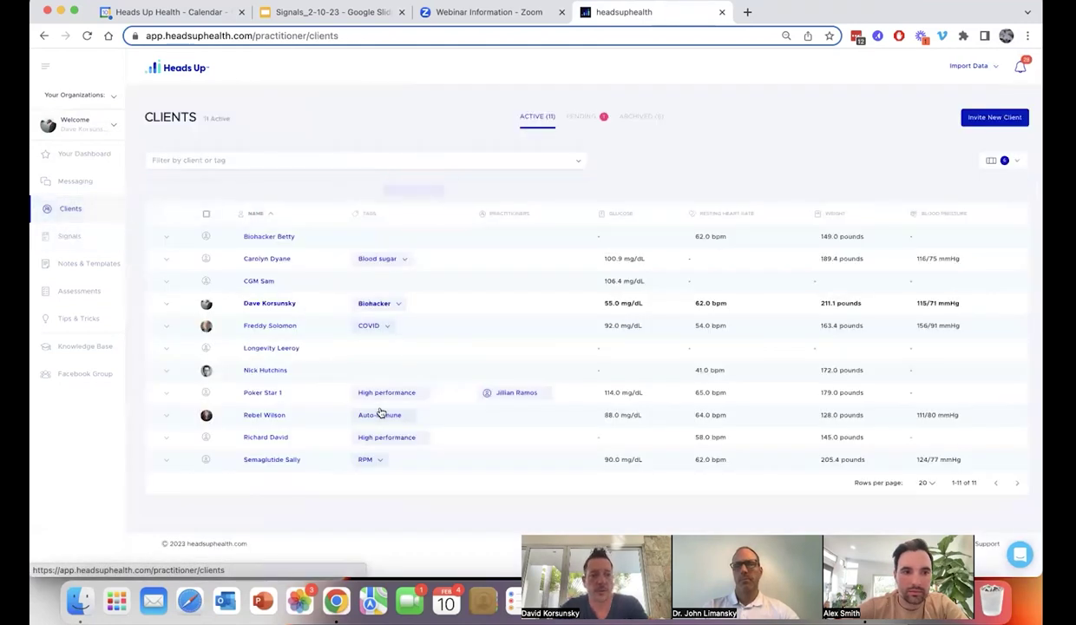
pyautogui.click(268, 461)
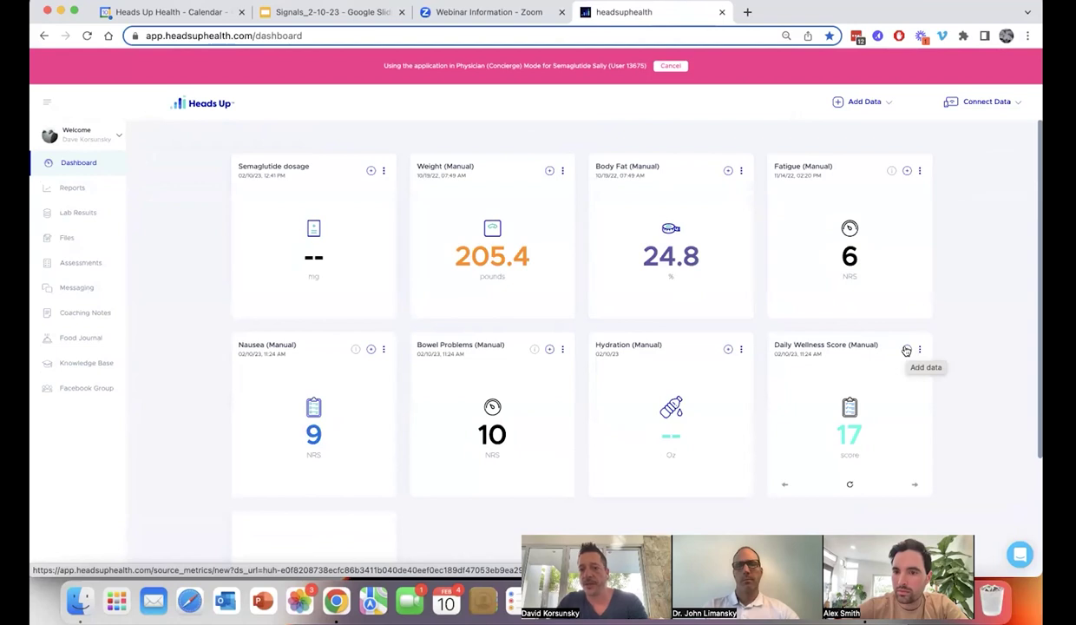
# - Review the New Daily Wellness Score form and its sleep answer options, discard it, and exit the client's concierge mode
pyautogui.click(907, 350)
pyautogui.click(480, 254)
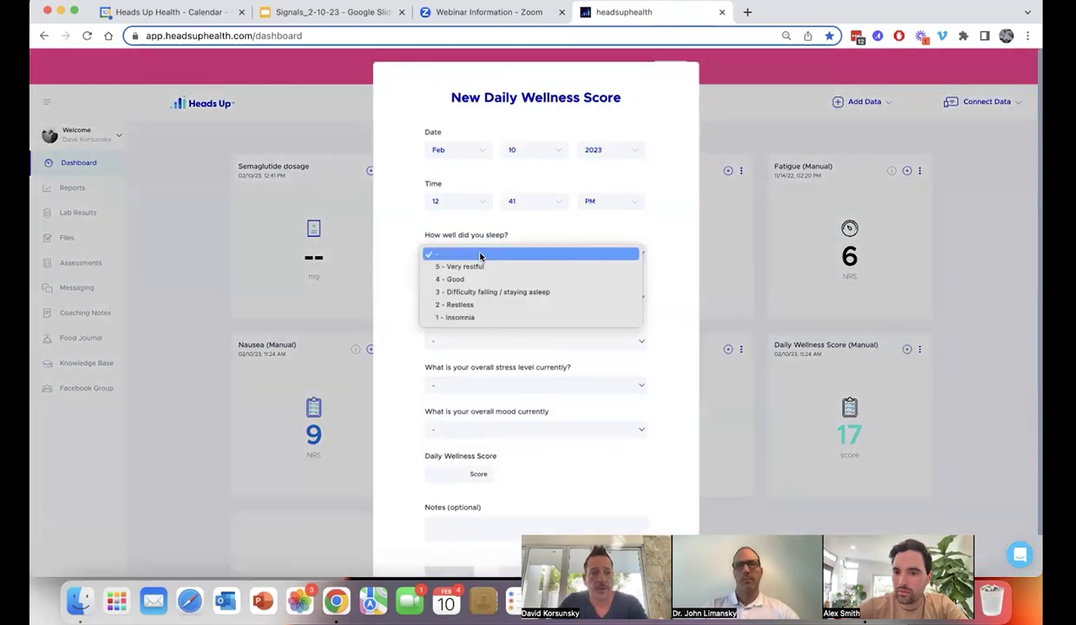
pyautogui.click(387, 282)
pyautogui.scroll(-1, 387, 281)
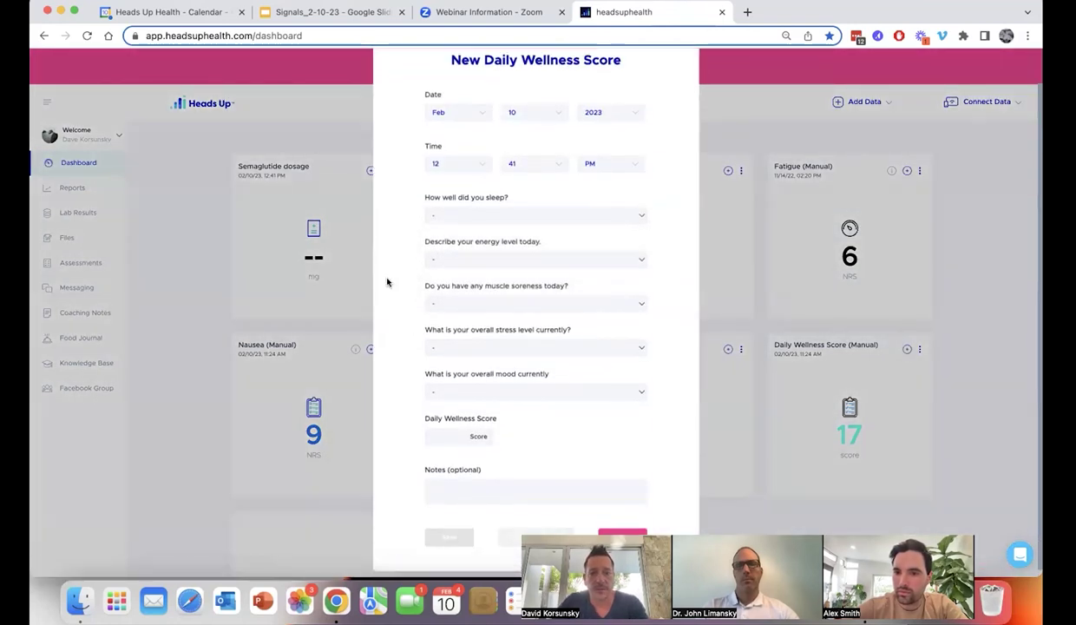
pyautogui.click(622, 533)
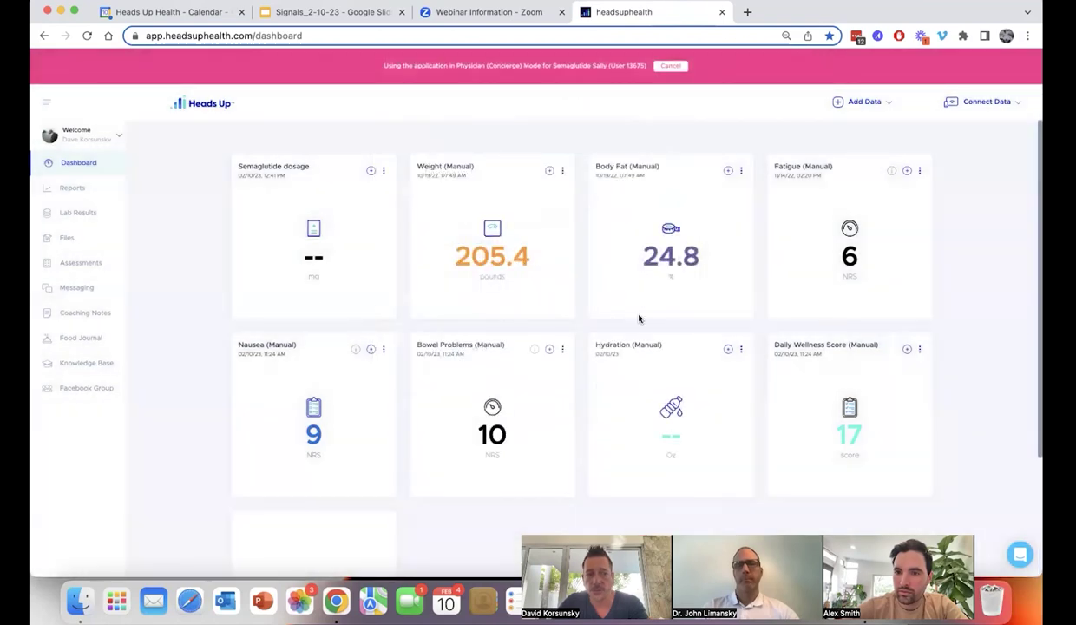
pyautogui.click(668, 66)
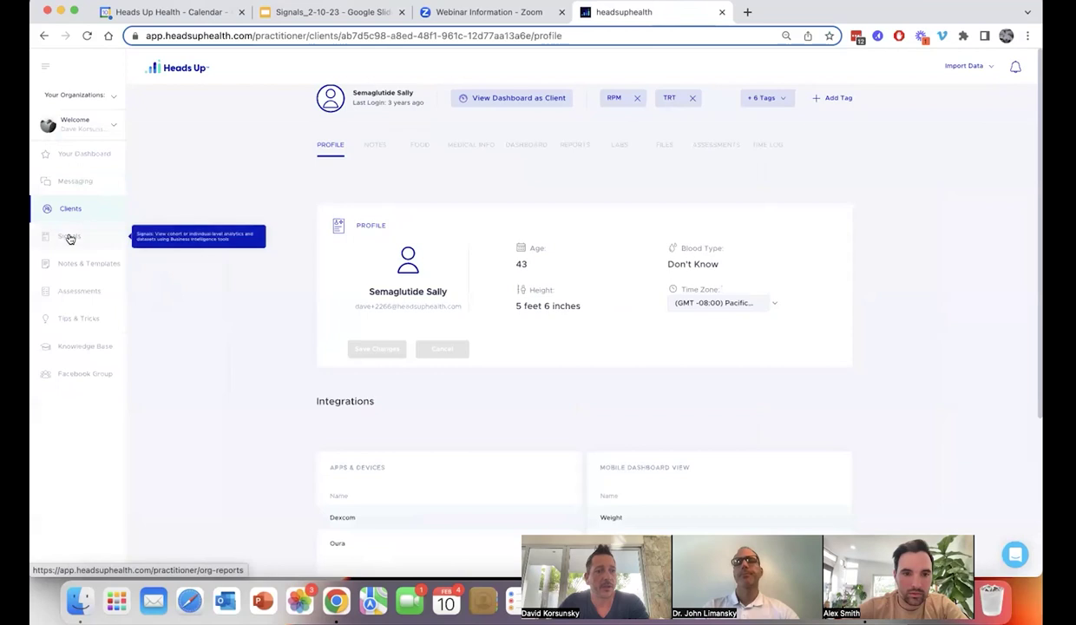
# - Open the Daily Wellness Assessment report in Signals and look over its charts
pyautogui.click(69, 235)
pyautogui.click(184, 139)
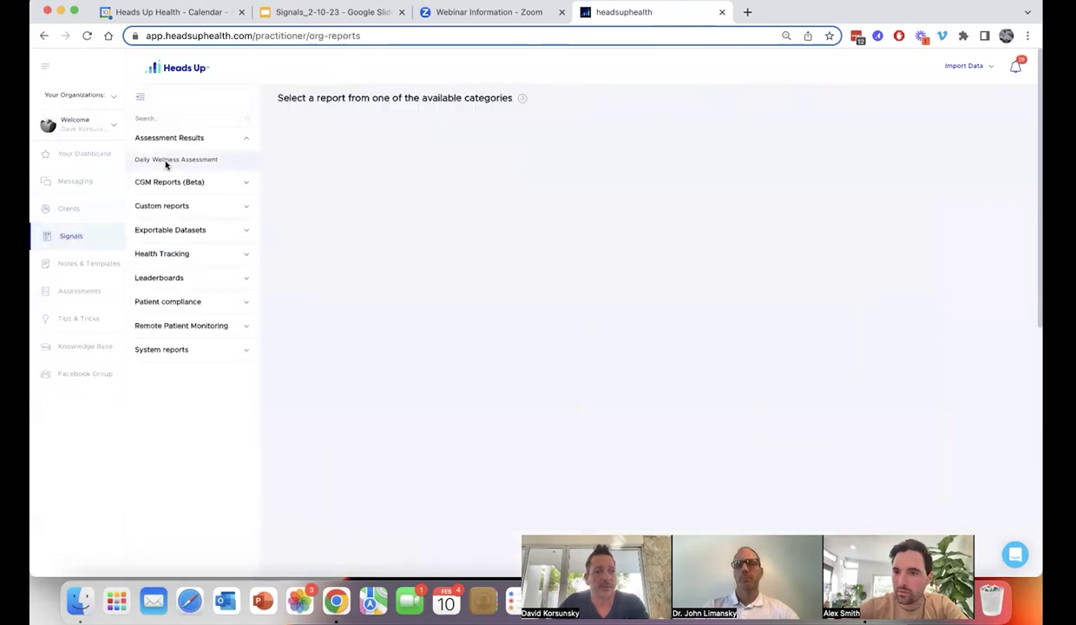
pyautogui.click(167, 162)
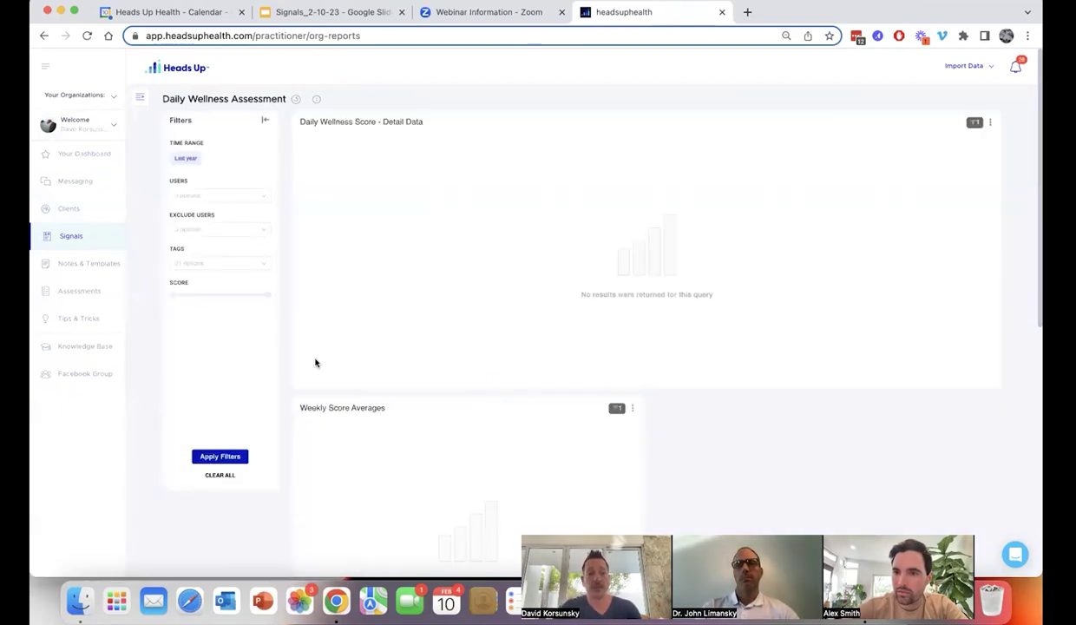
pyautogui.scroll(-3, 315, 363)
pyautogui.scroll(3, 316, 363)
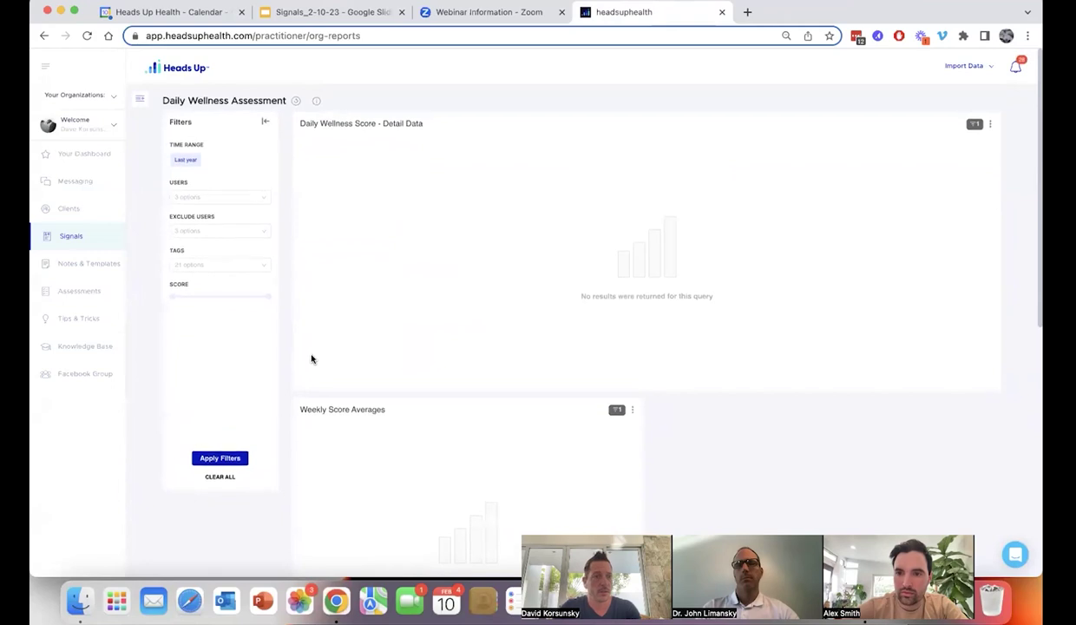
# - Try filtering the Daily Wellness Assessment report to the last week and reload the report
pyautogui.click(184, 158)
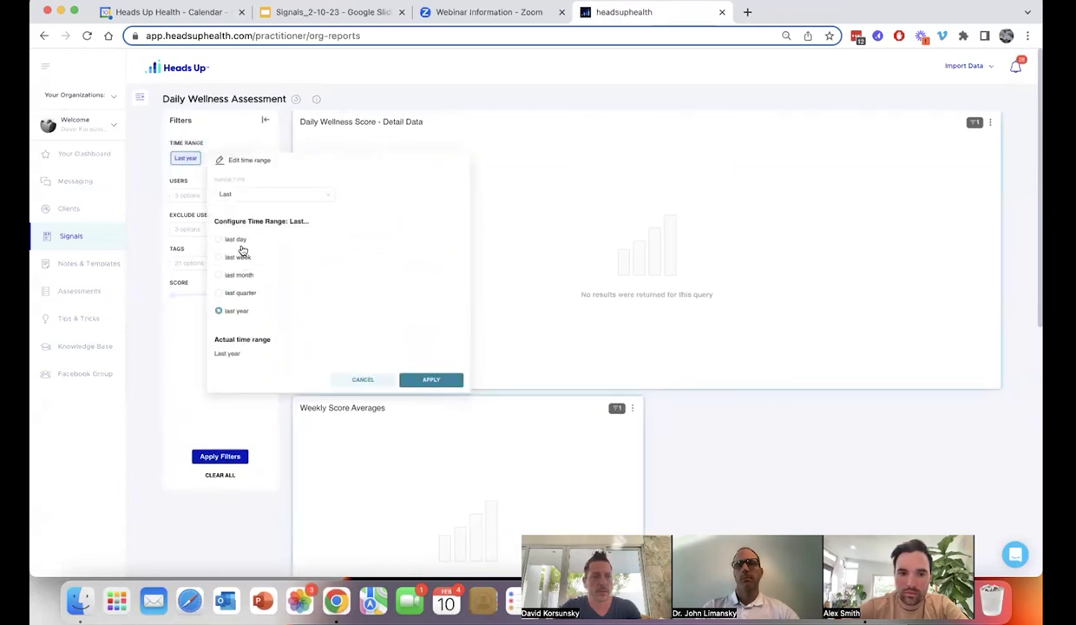
pyautogui.click(218, 257)
pyautogui.click(430, 380)
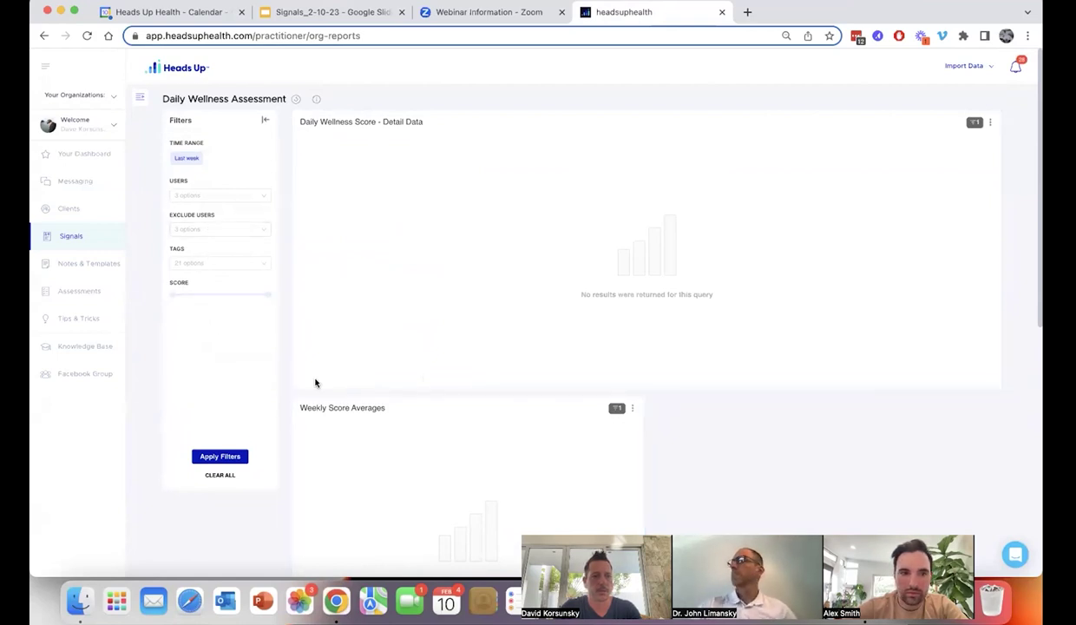
pyautogui.click(295, 99)
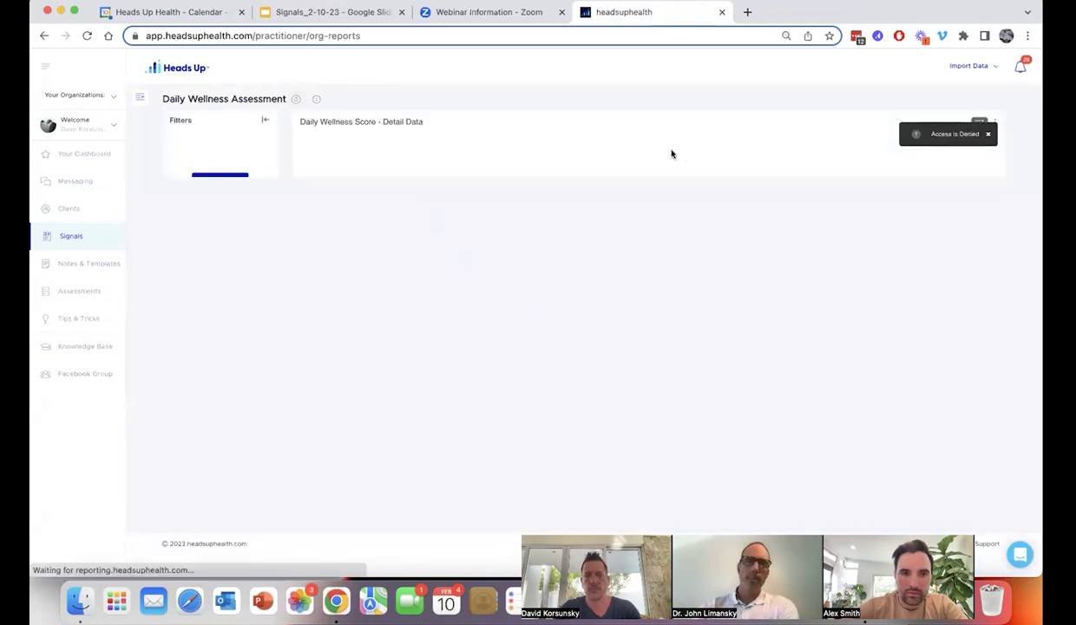
# - Open the Glucose [CGM] - Master Dashboard report and check which devices its Device filter offers
pyautogui.click(140, 97)
pyautogui.click(168, 161)
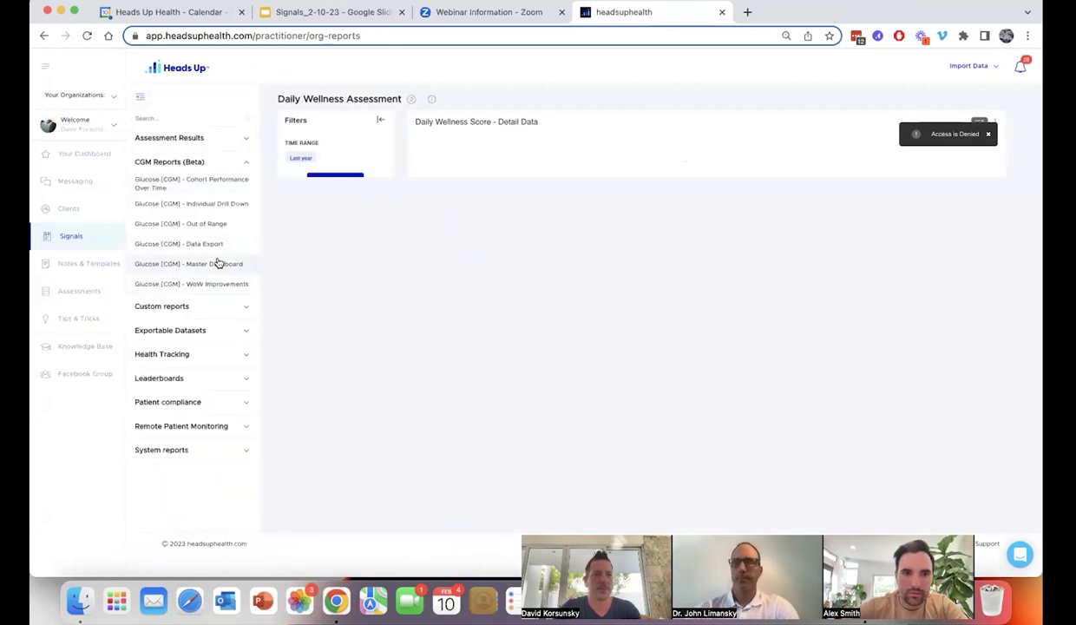
pyautogui.click(189, 265)
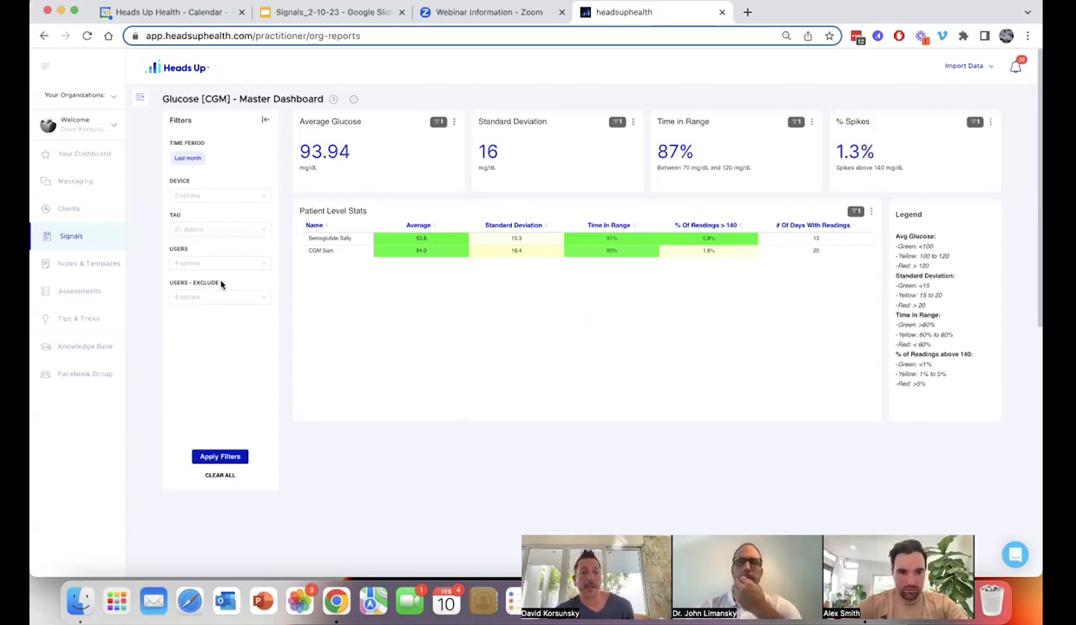
pyautogui.click(209, 195)
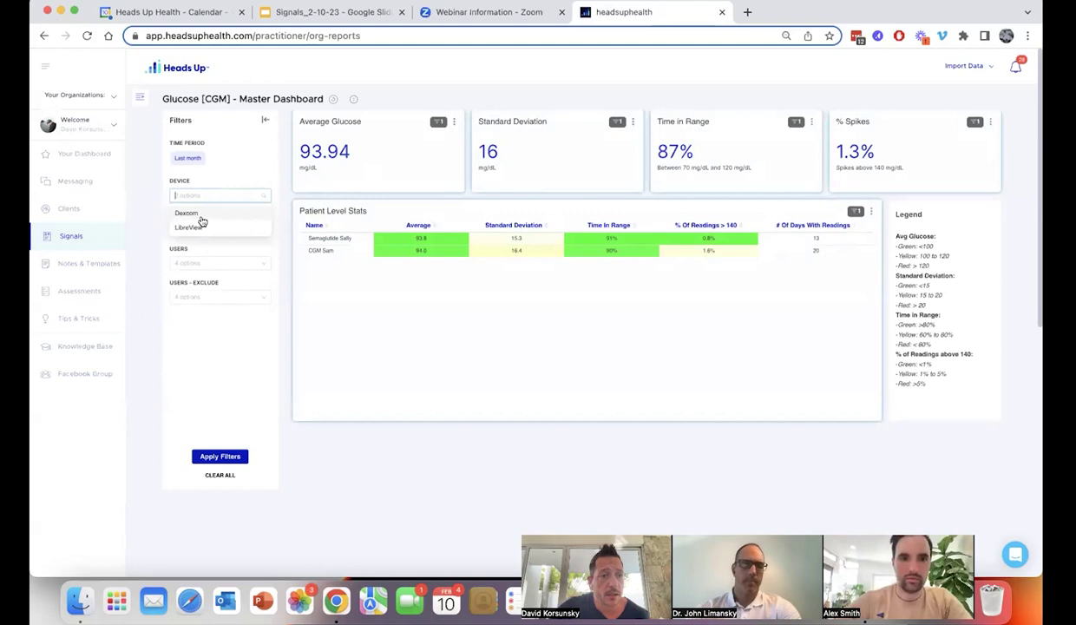
pyautogui.click(148, 218)
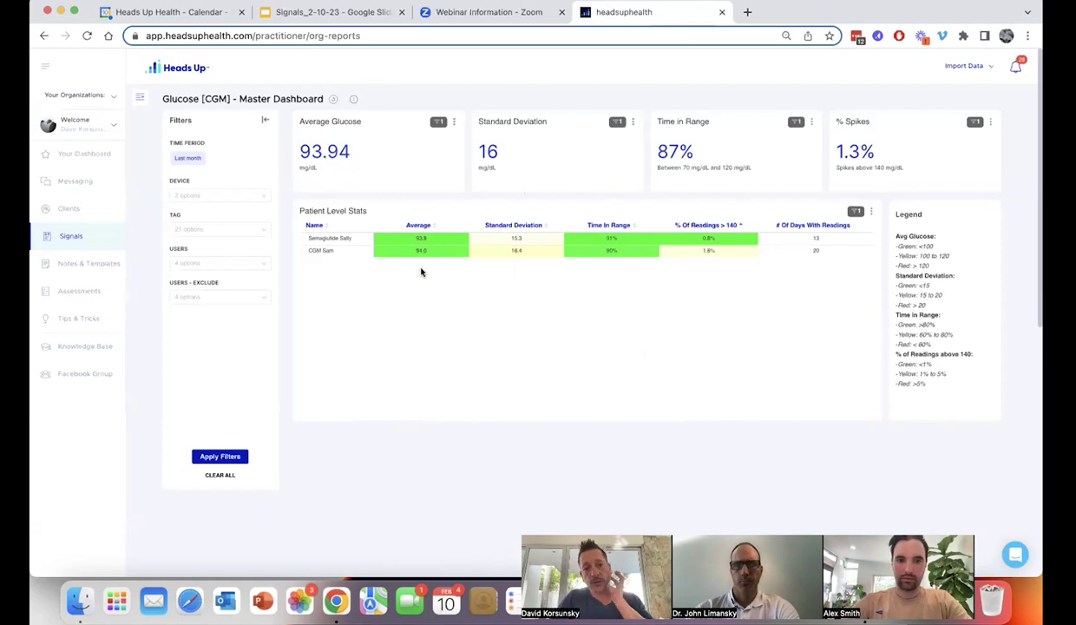
# - Open the Glucose [CGM] - Individual Drill Down report and check its Time Granularity filter options
pyautogui.click(137, 99)
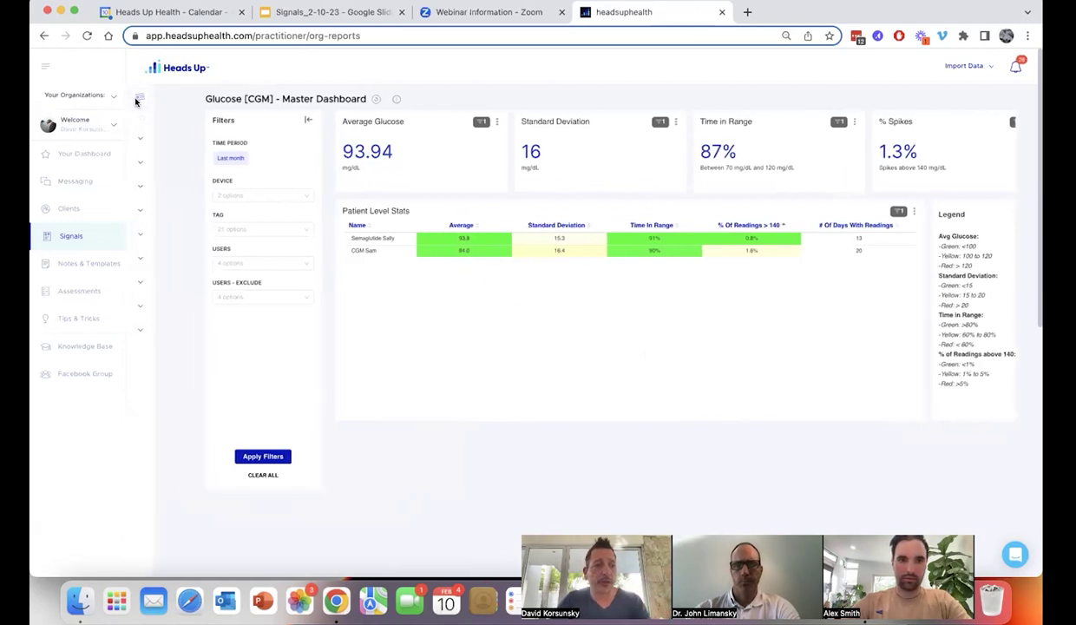
pyautogui.click(188, 161)
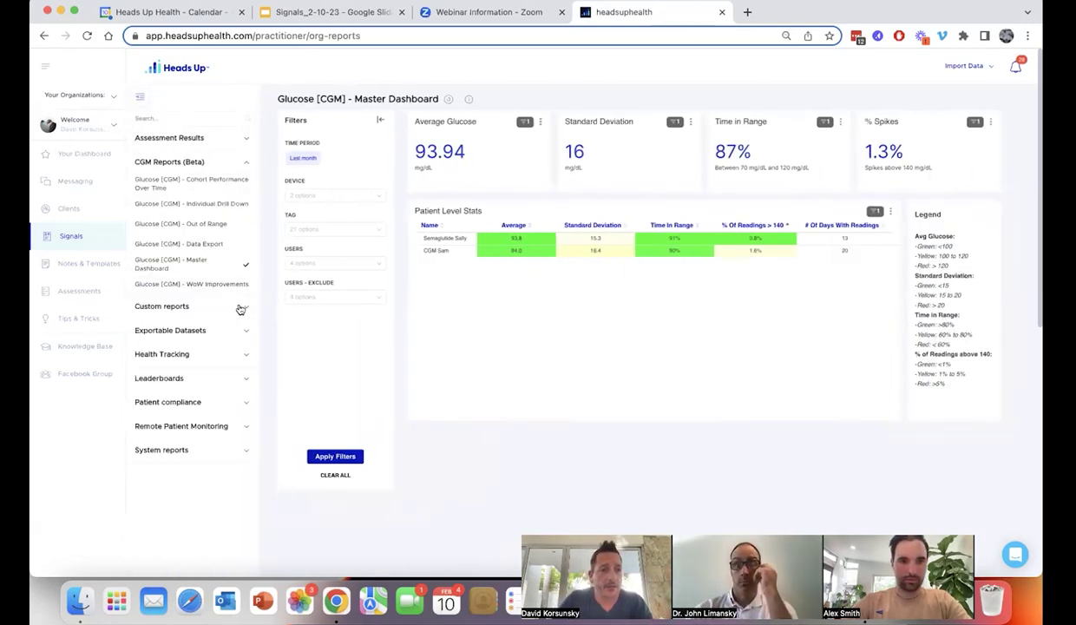
pyautogui.click(208, 205)
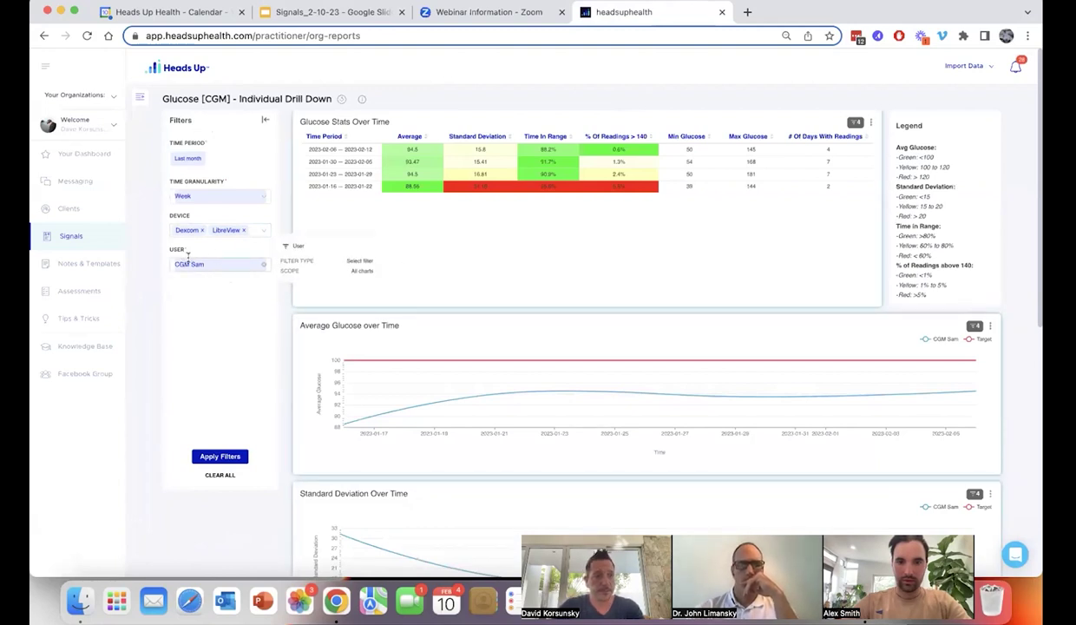
pyautogui.click(187, 196)
pyautogui.click(145, 217)
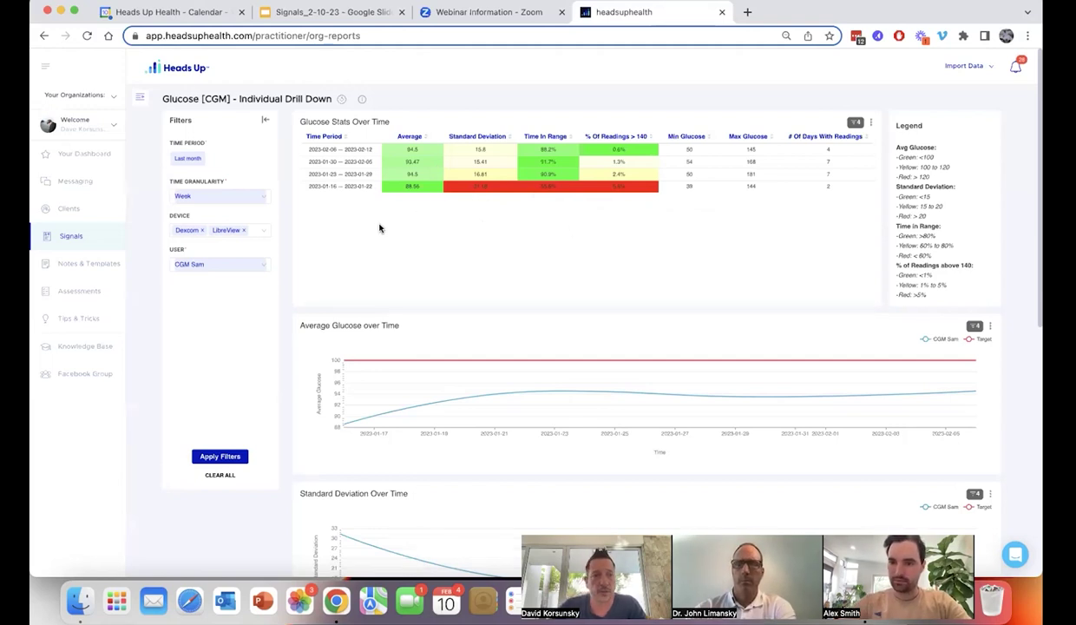
# - Examine the individual client's charts for average glucose, standard deviation, time in range and spikes above 140 over time
pyautogui.scroll(-2, 380, 229)
pyautogui.scroll(1, 419, 209)
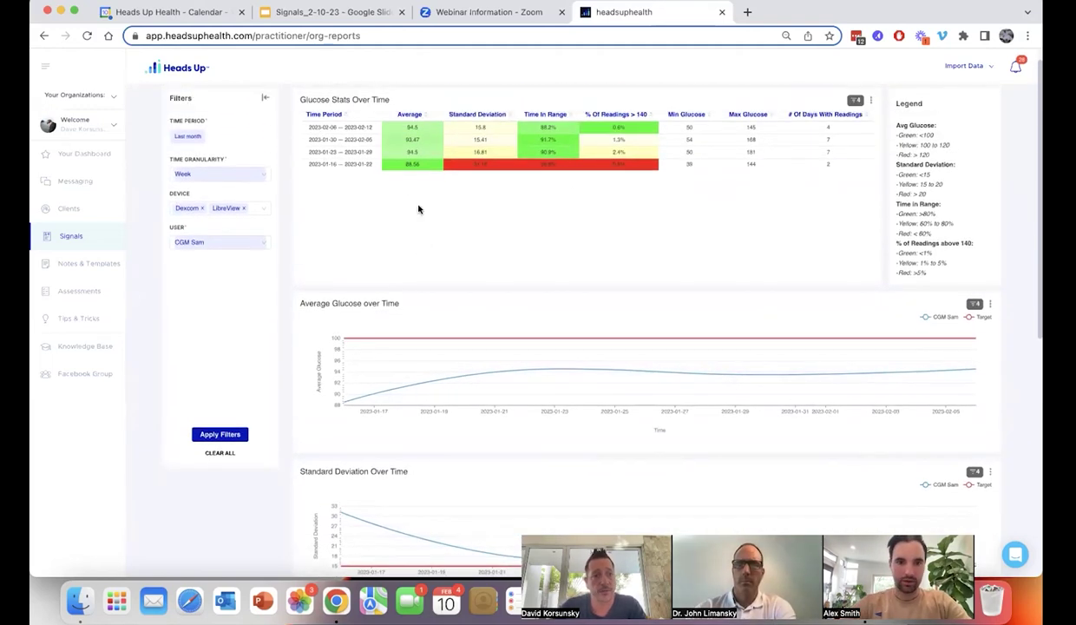
pyautogui.scroll(-1, 382, 340)
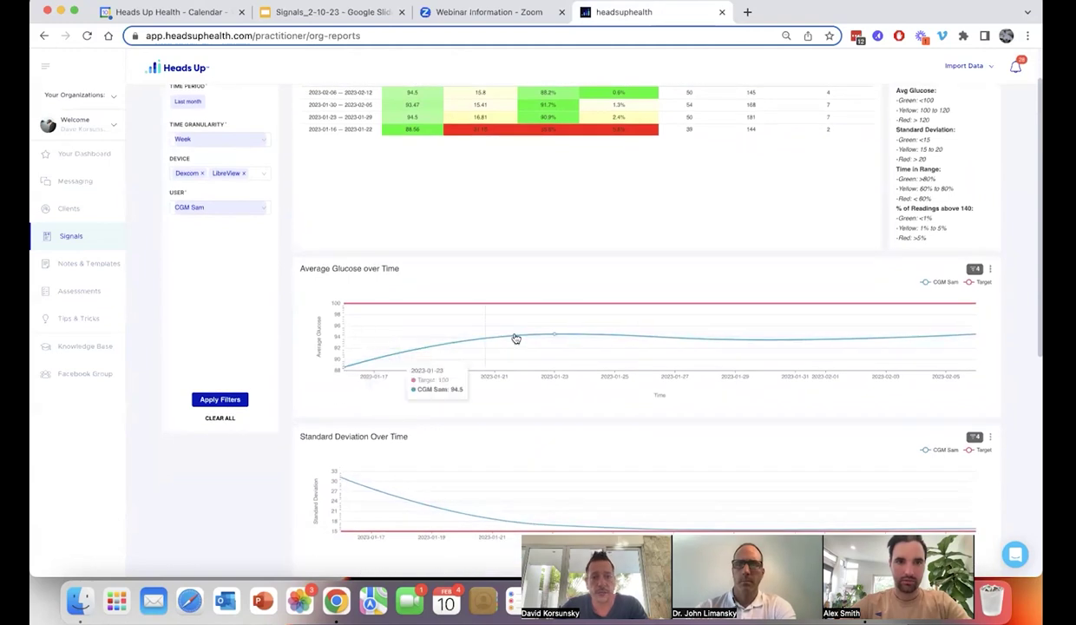
pyautogui.scroll(-1, 676, 346)
pyautogui.scroll(-1, 634, 349)
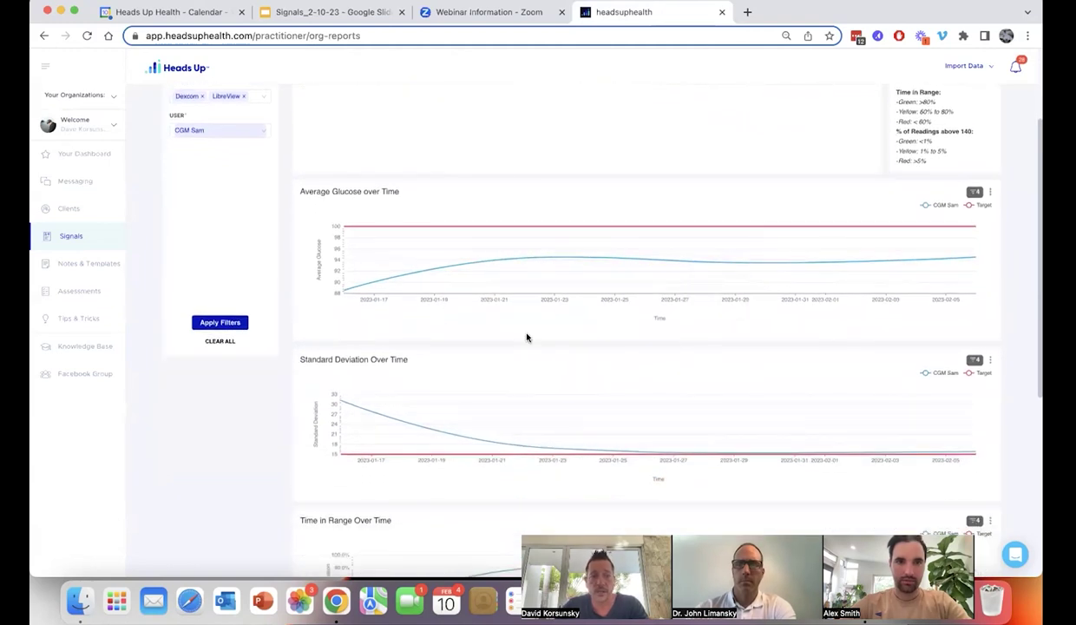
pyautogui.scroll(-5, 526, 337)
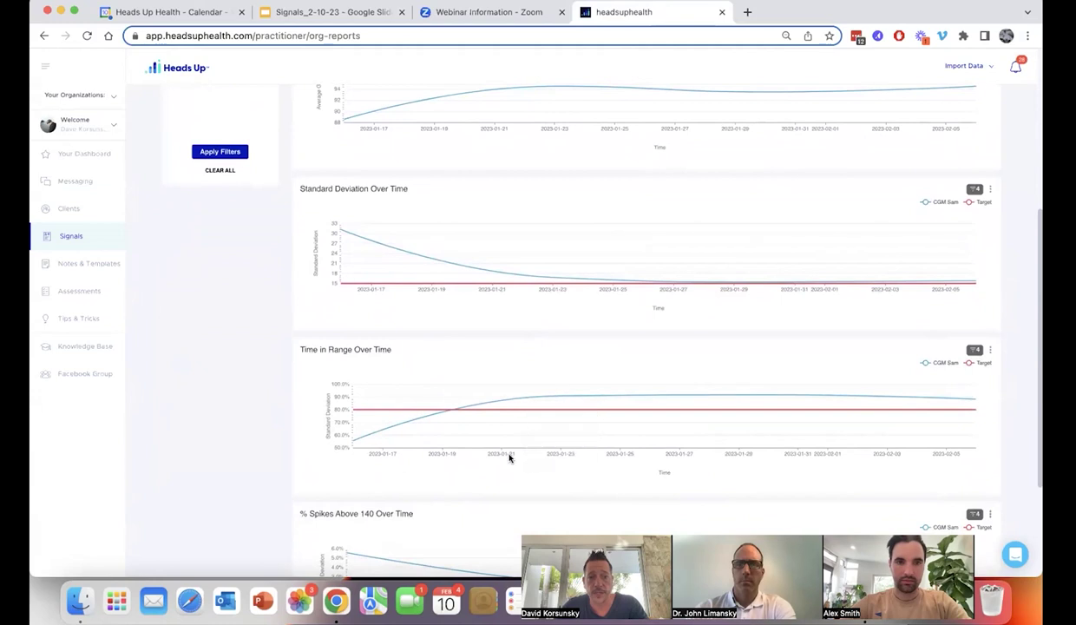
# - Finish reviewing the Individual Drill Down charts and open the Glucose [CGM] - WoW Improvements report
pyautogui.scroll(-4, 510, 458)
pyautogui.scroll(12, 510, 458)
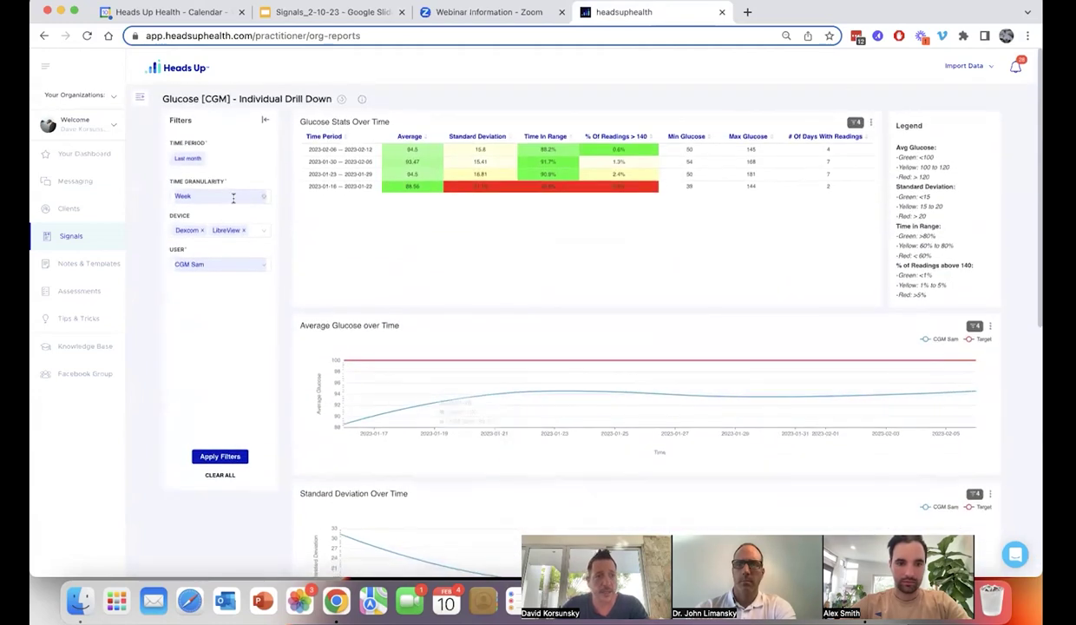
pyautogui.click(140, 97)
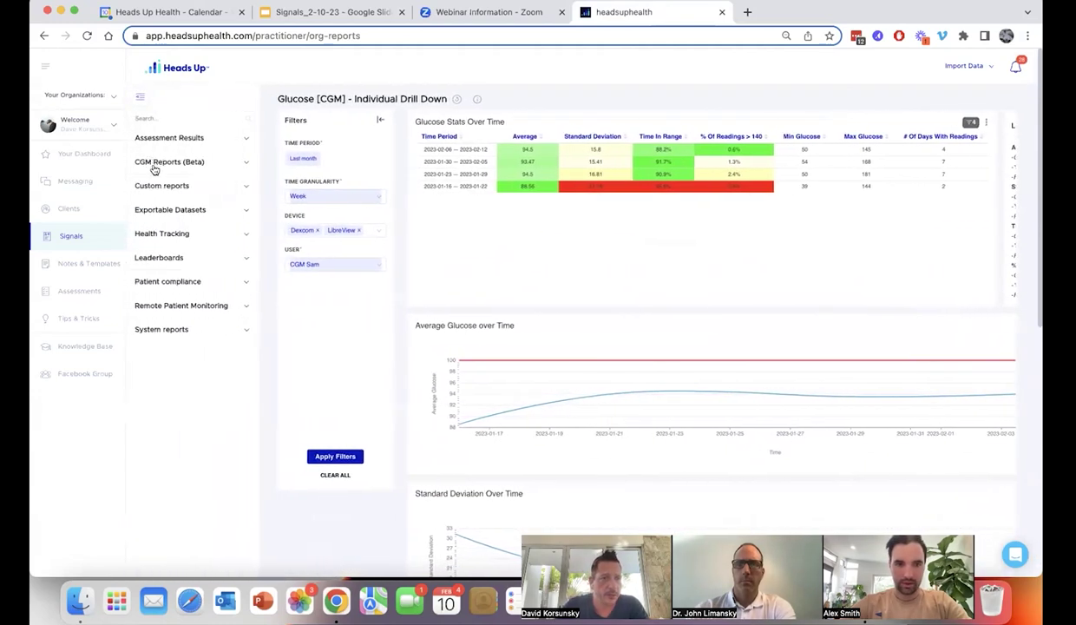
pyautogui.click(154, 170)
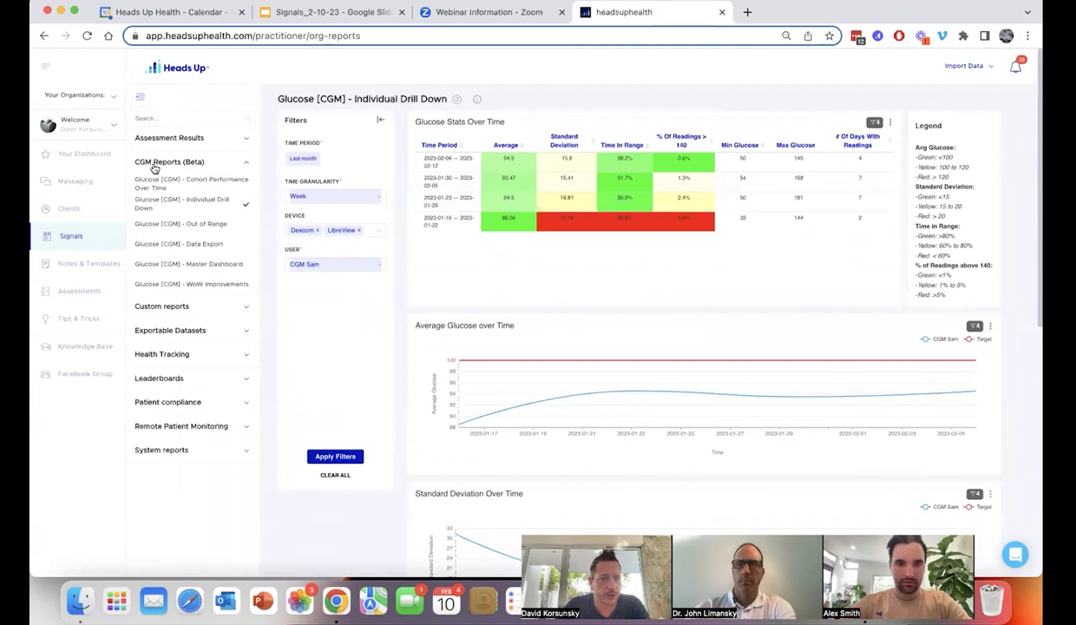
pyautogui.click(224, 285)
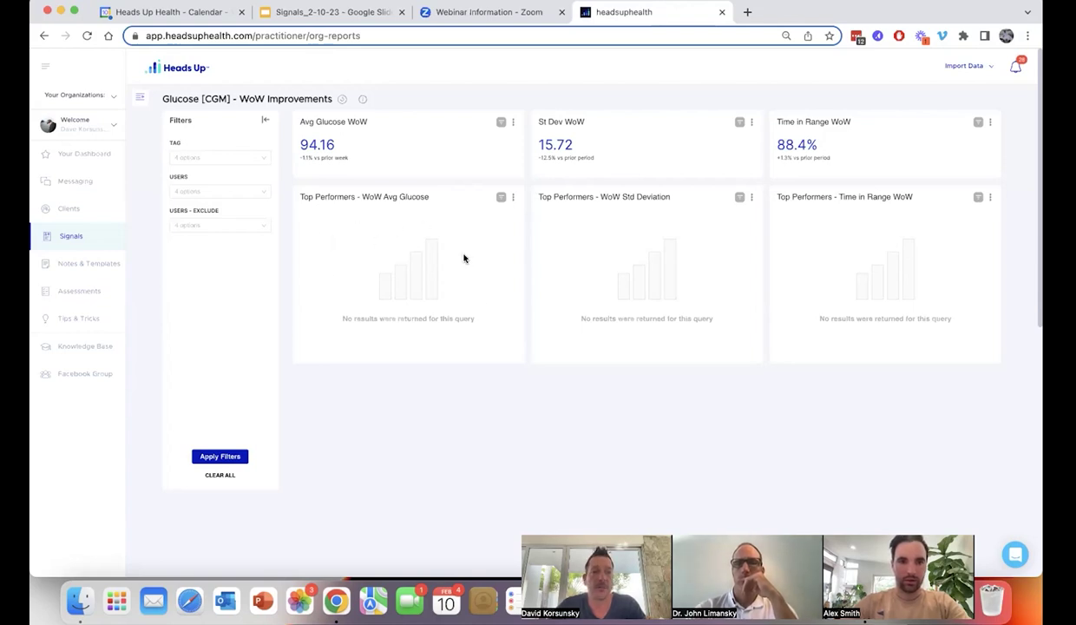
# - Open the RPM Billing Data report and look through its device connection, eligible readings and RPM minutes sections
pyautogui.click(139, 98)
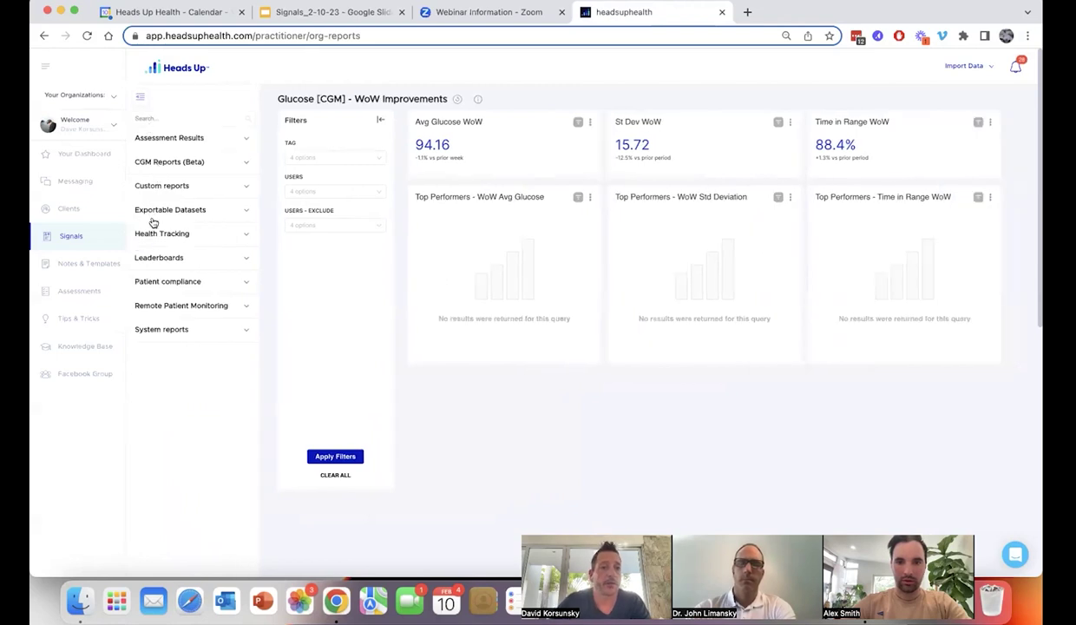
pyautogui.click(181, 306)
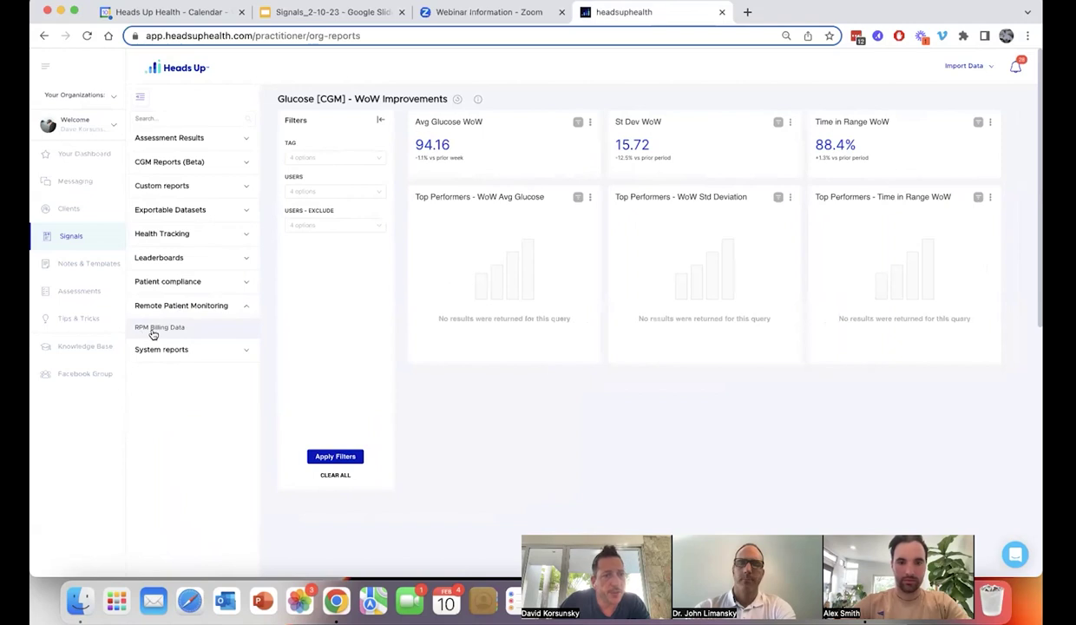
pyautogui.click(154, 329)
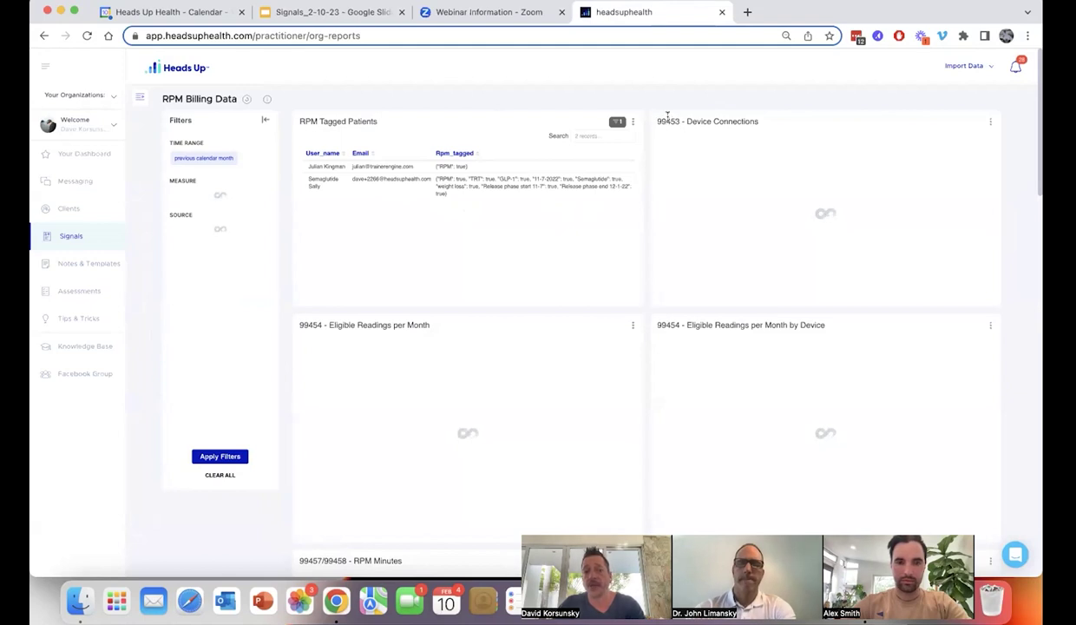
pyautogui.scroll(-1, 462, 352)
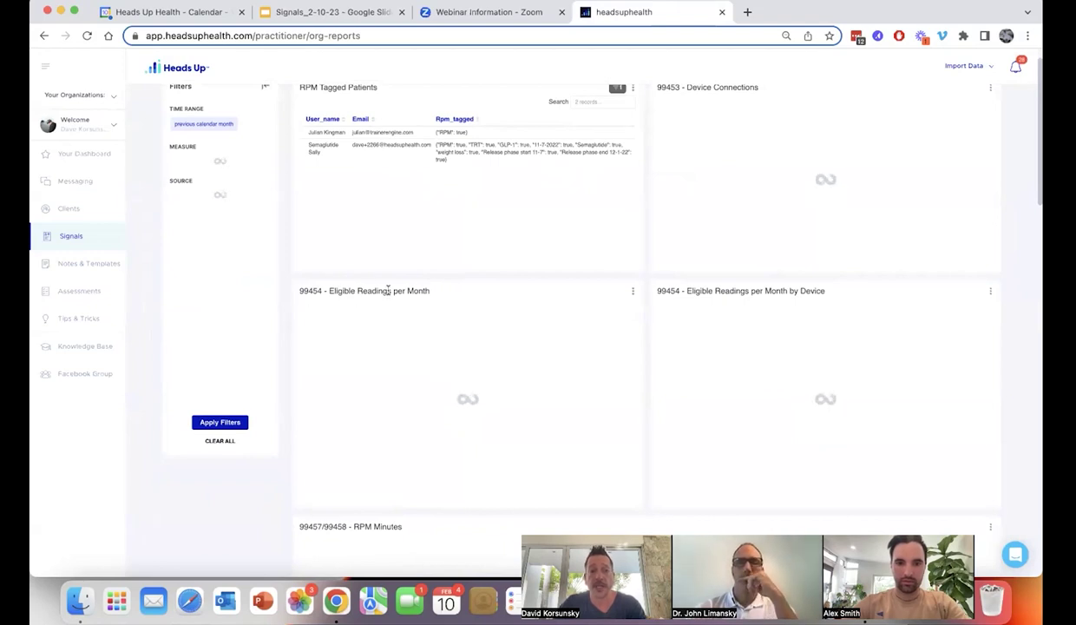
pyautogui.scroll(-5, 395, 335)
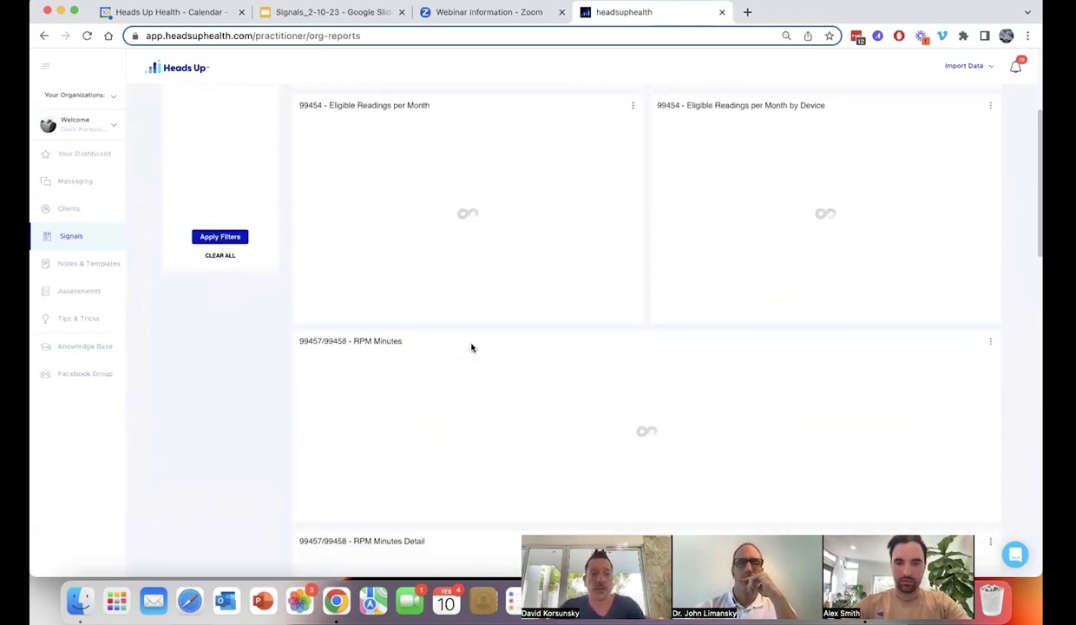
pyautogui.scroll(-1, 383, 341)
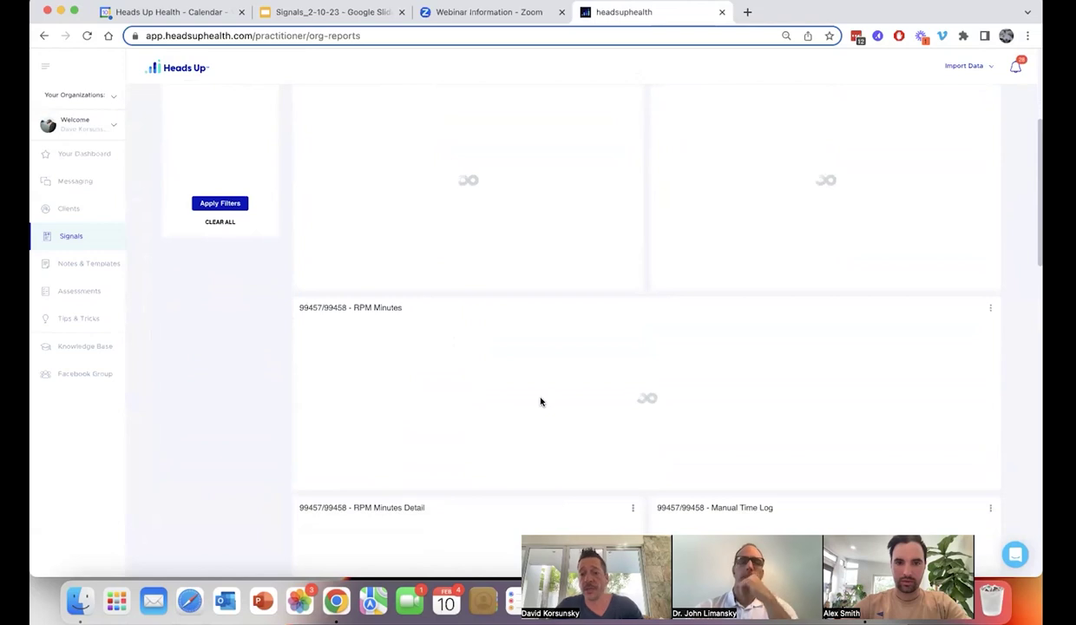
pyautogui.scroll(-5, 557, 397)
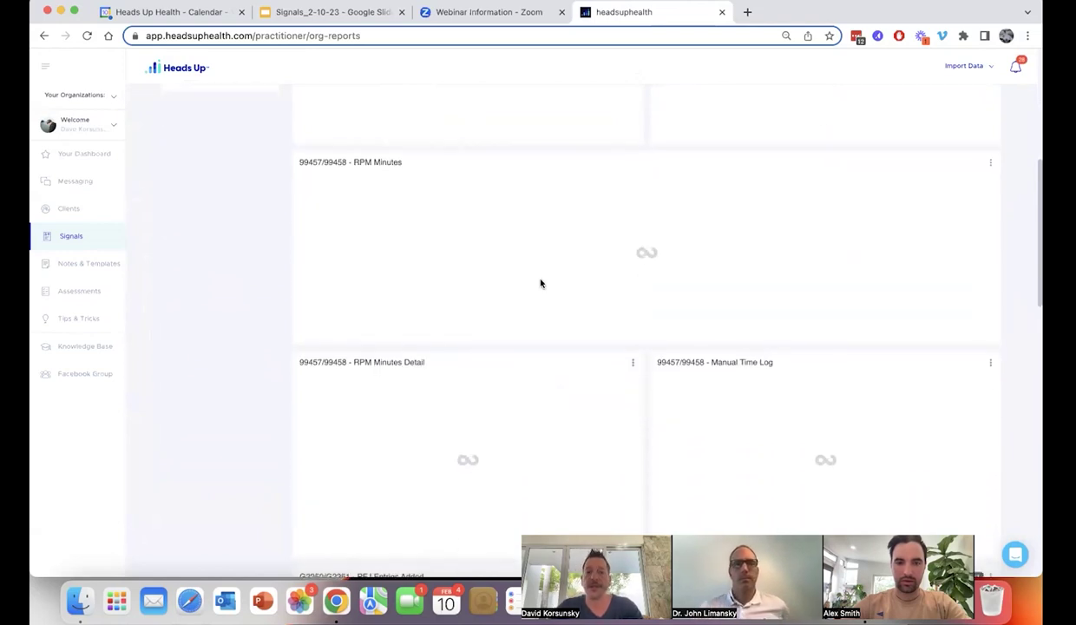
pyautogui.scroll(10, 536, 264)
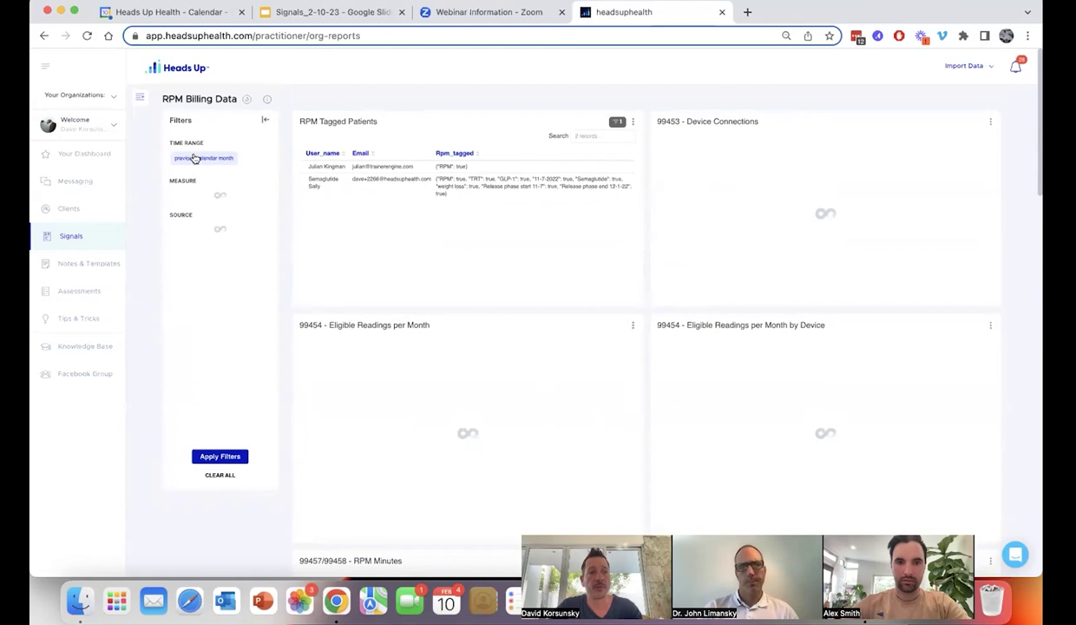
# - Check the Patient compliance and Assessment Results report categories, and open the Symptom Tracker report under Health Tracking
pyautogui.click(140, 96)
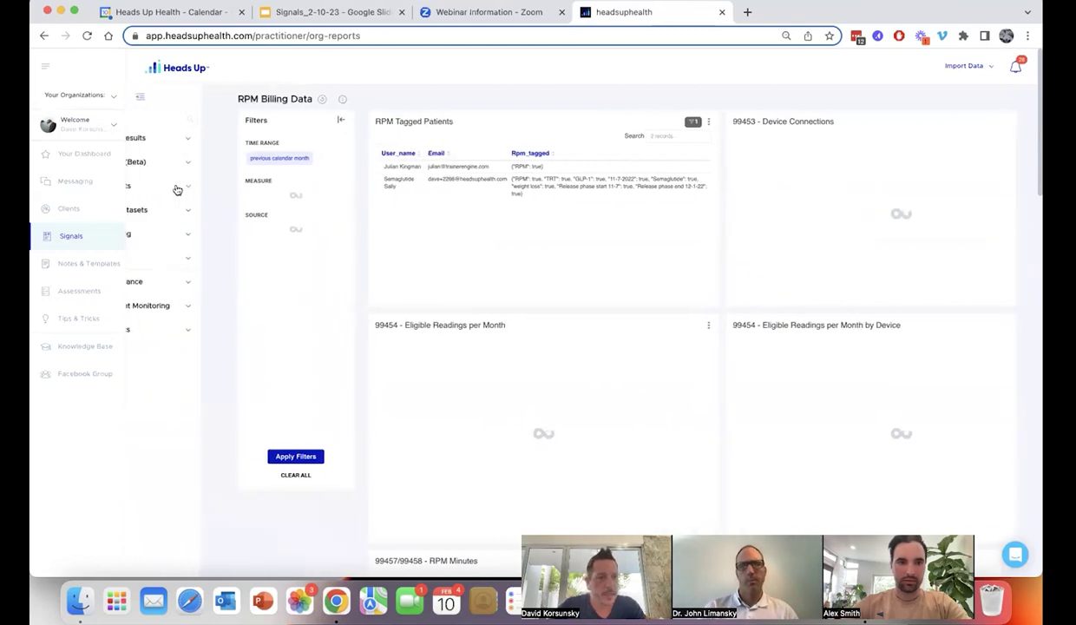
pyautogui.click(167, 284)
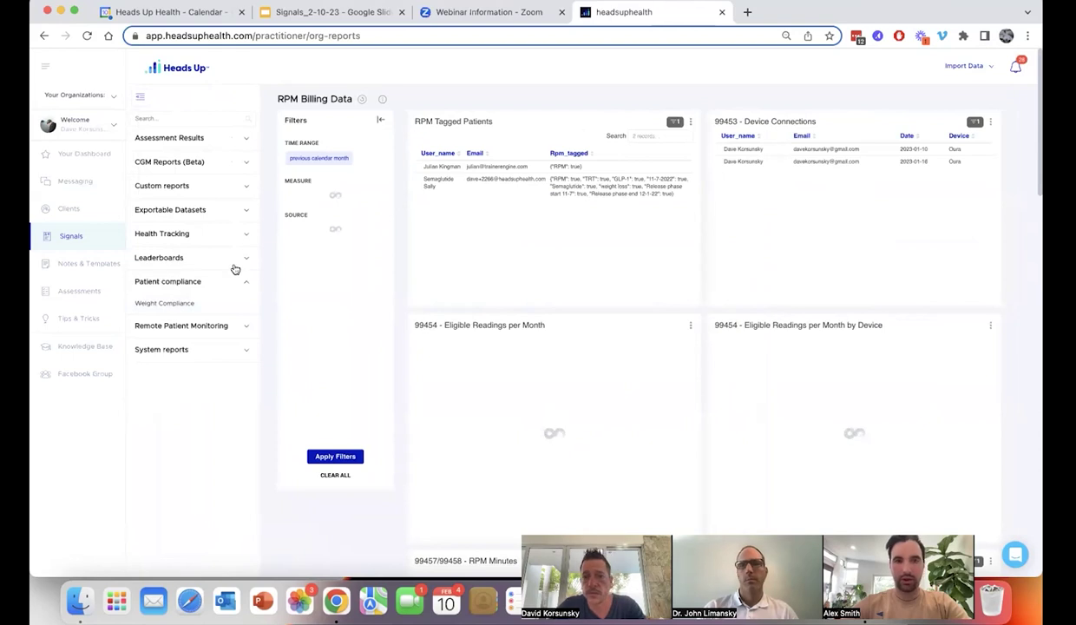
pyautogui.click(169, 137)
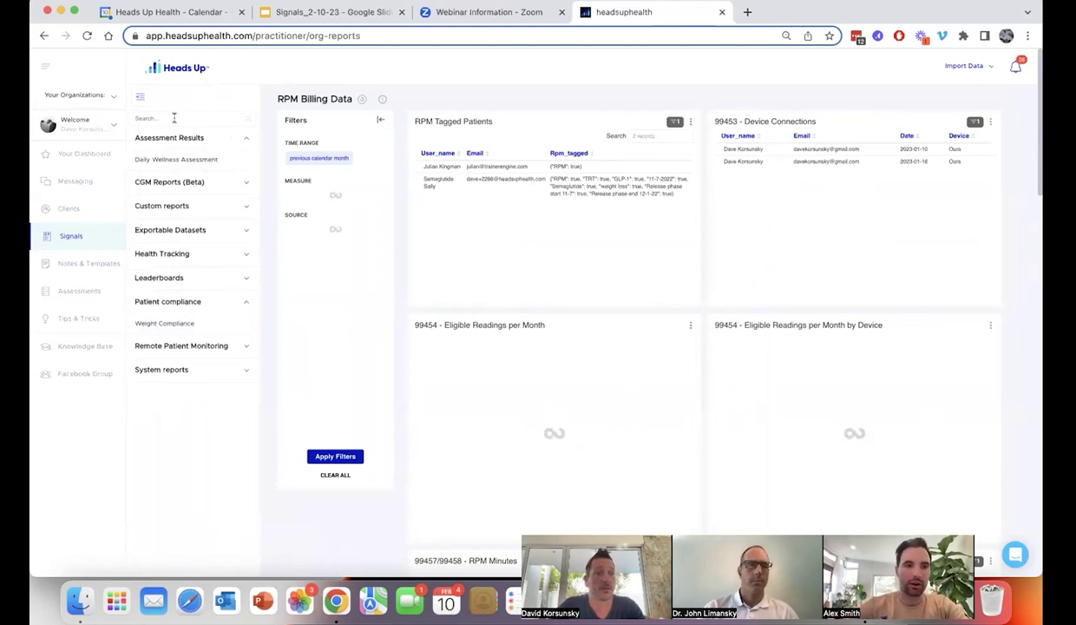
pyautogui.click(140, 97)
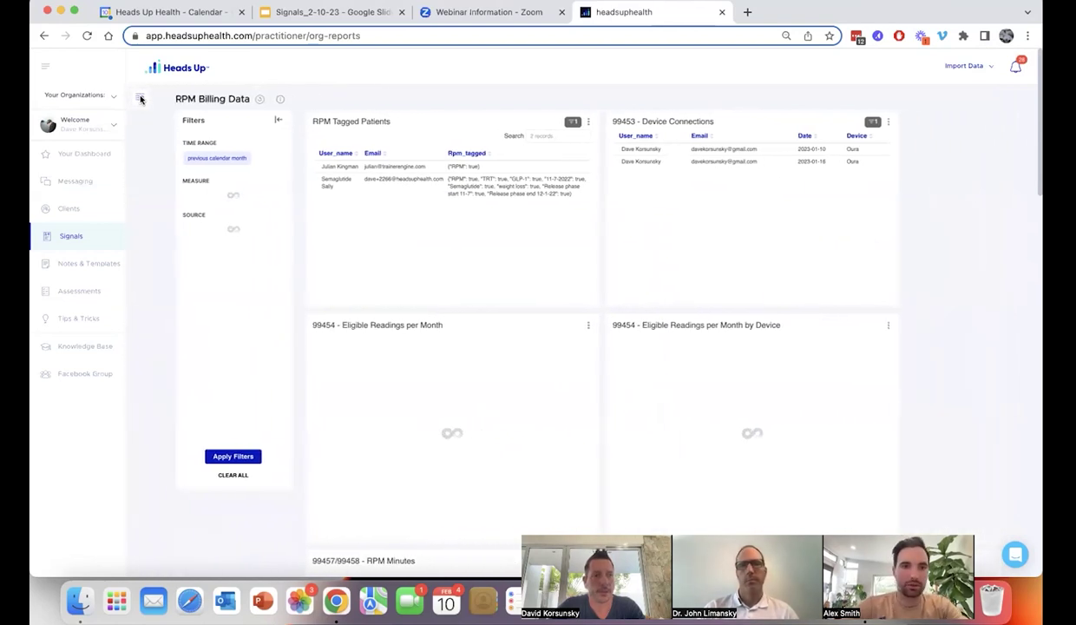
pyautogui.click(139, 97)
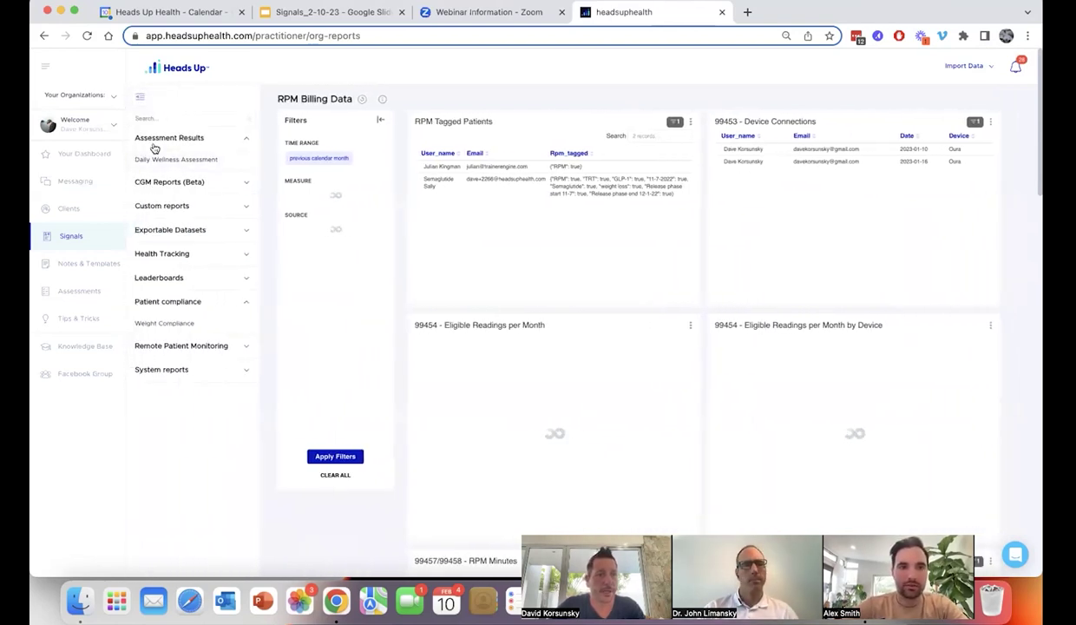
pyautogui.click(176, 253)
pyautogui.click(165, 275)
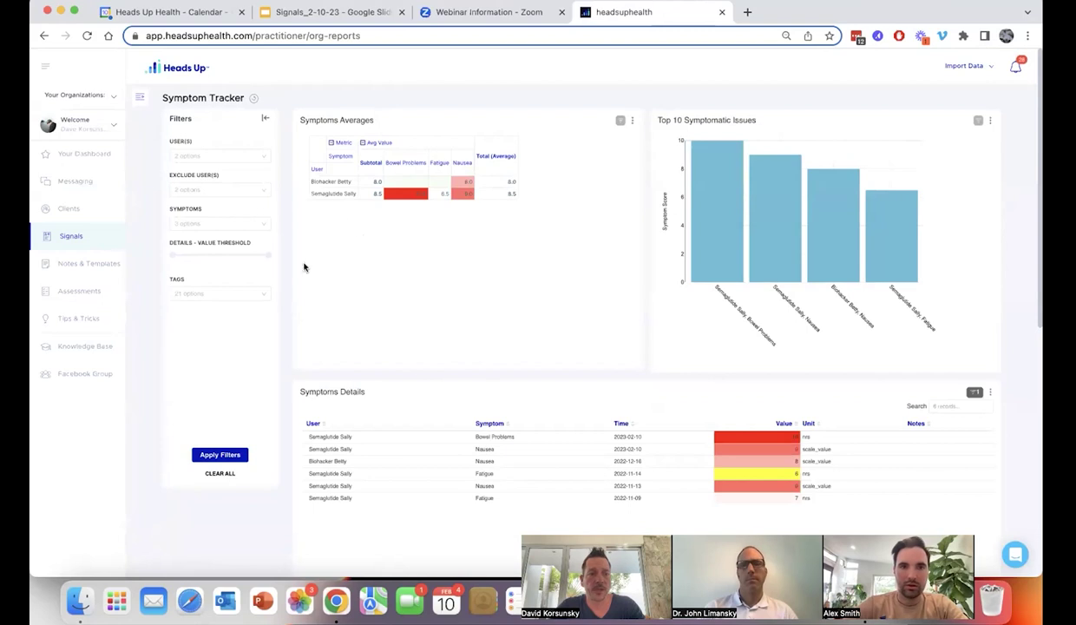
# - Open the profile of the RPM-tagged client in the Clients list and view the dashboard as that client
pyautogui.click(70, 210)
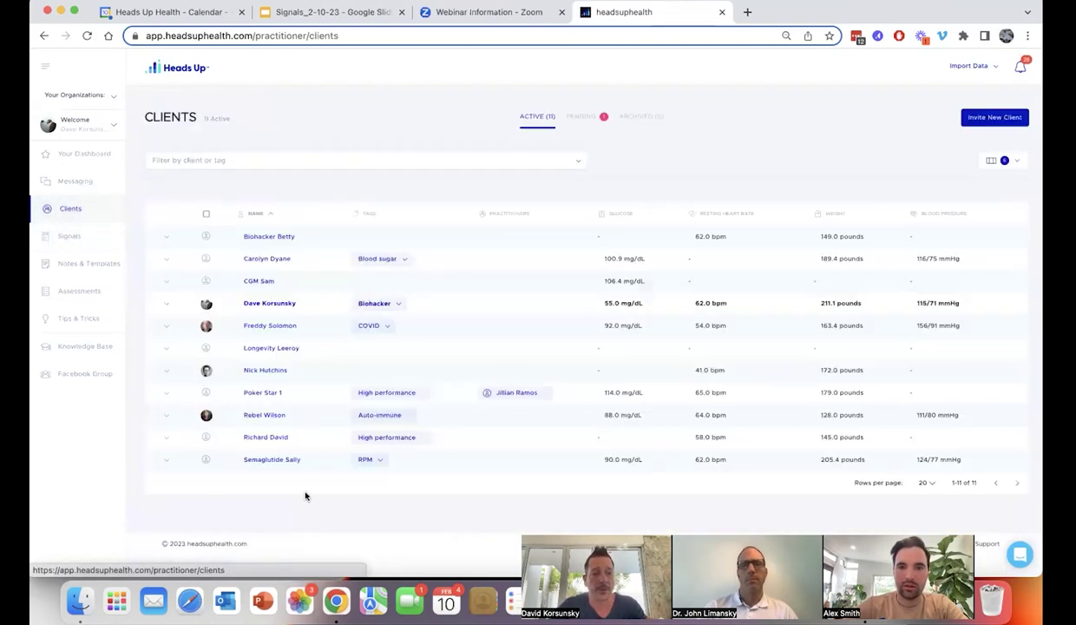
pyautogui.click(265, 459)
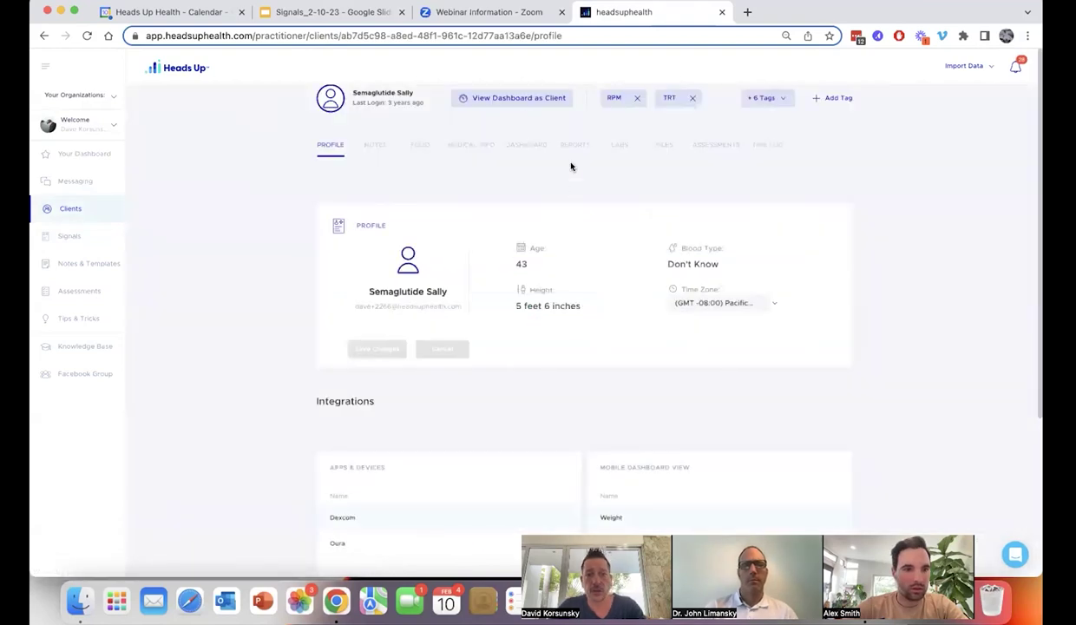
pyautogui.click(521, 98)
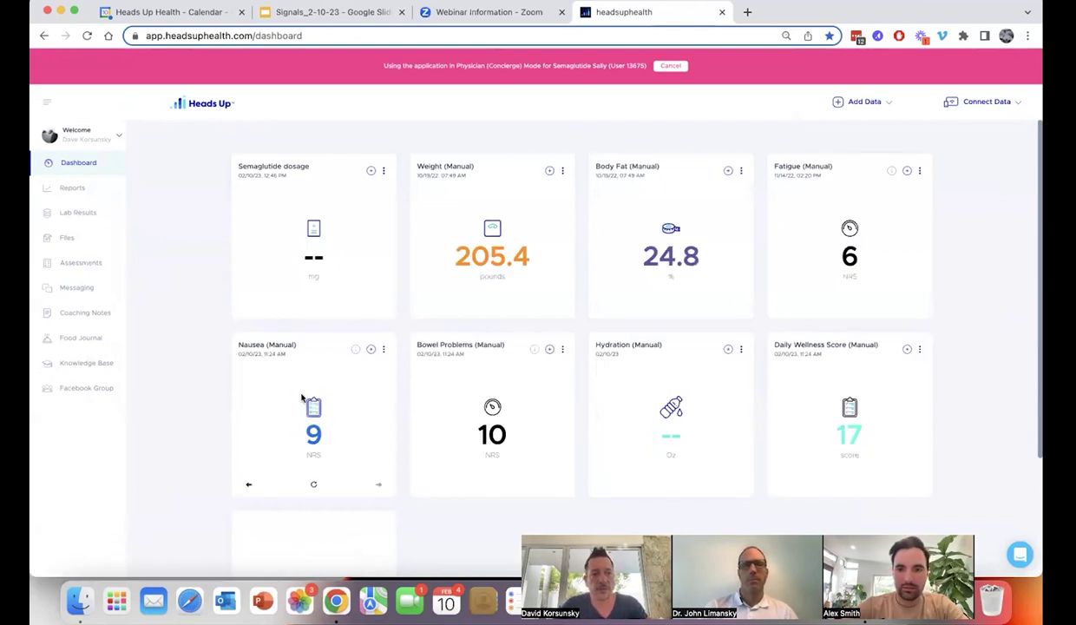
# - Save a new Nausea Scale reading for Feb 10, 2023 at 12:46 PM and exit the client's dashboard view
pyautogui.click(370, 350)
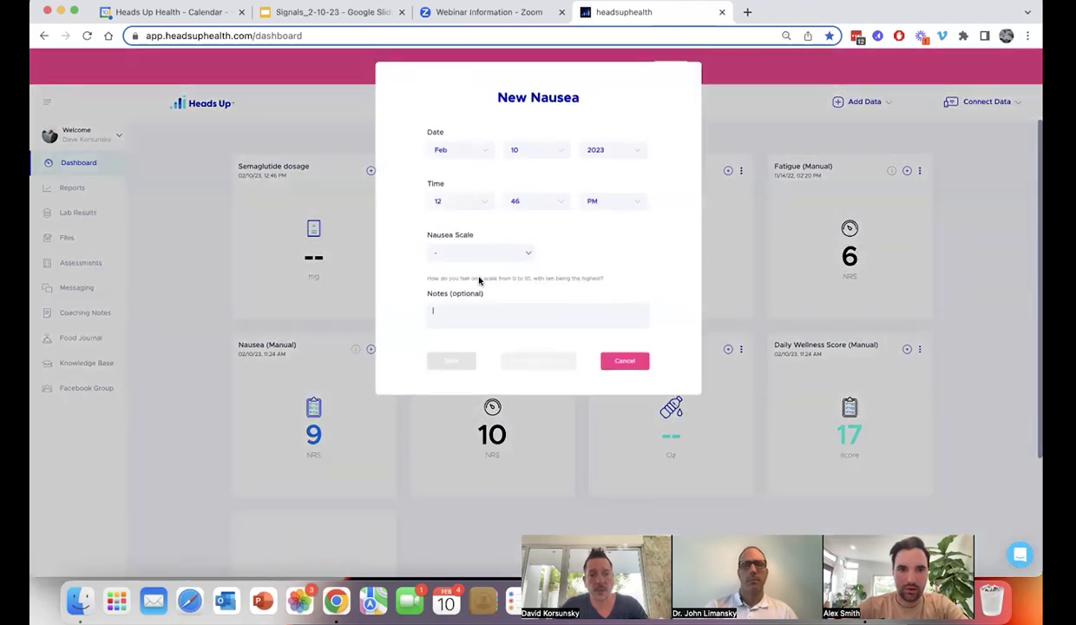
pyautogui.click(453, 247)
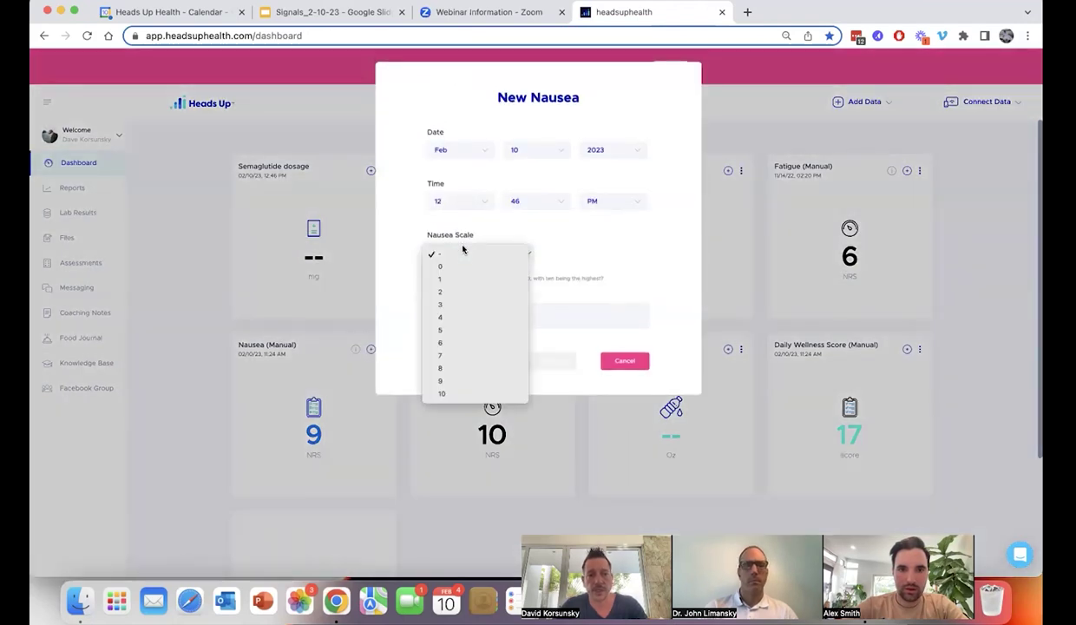
pyautogui.click(452, 347)
pyautogui.click(445, 365)
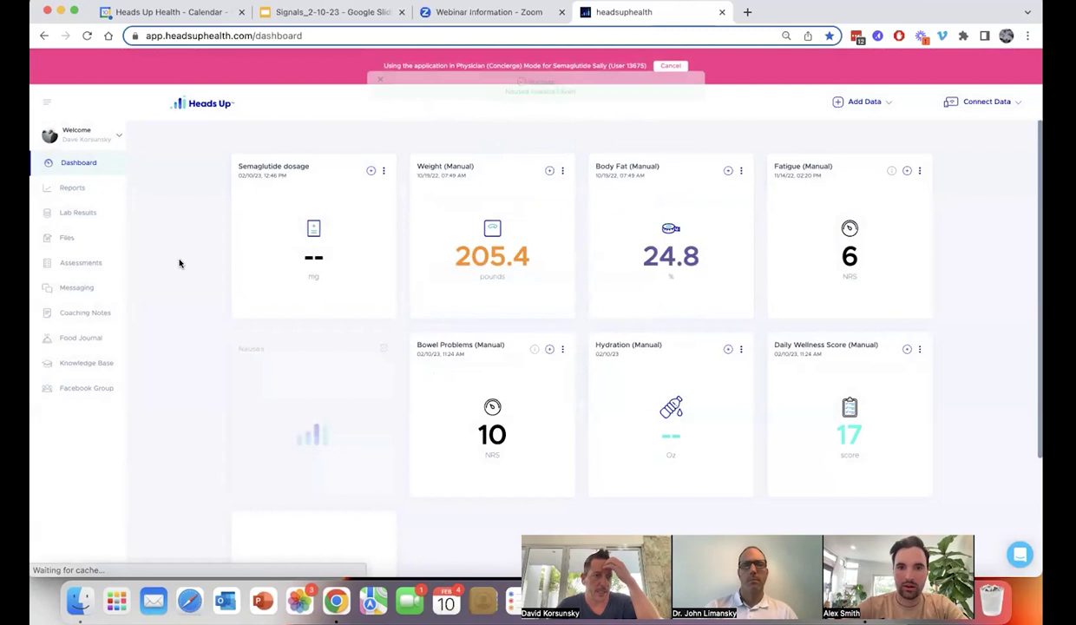
pyautogui.click(669, 67)
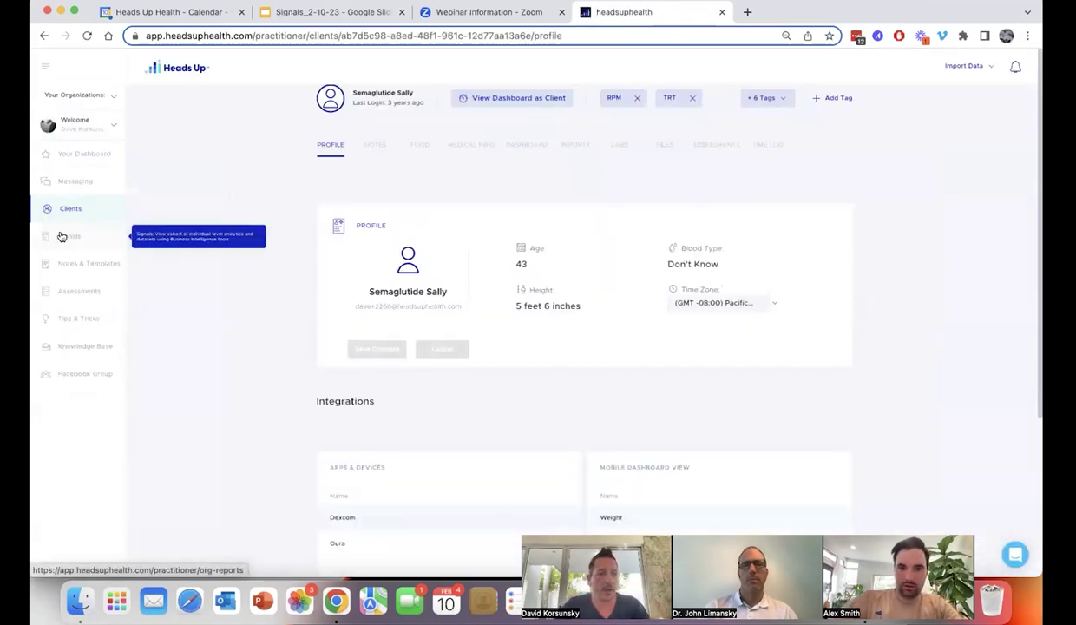
# - Return to Signals and reopen the Symptom Tracker report from the Health Tracking category
pyautogui.click(71, 234)
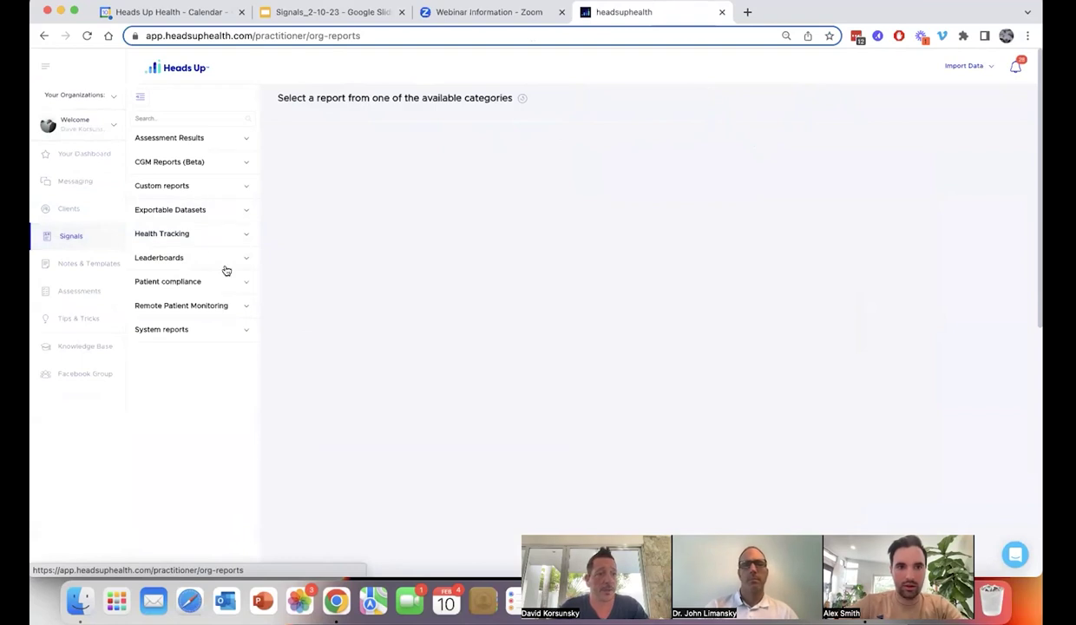
pyautogui.click(163, 233)
pyautogui.click(154, 254)
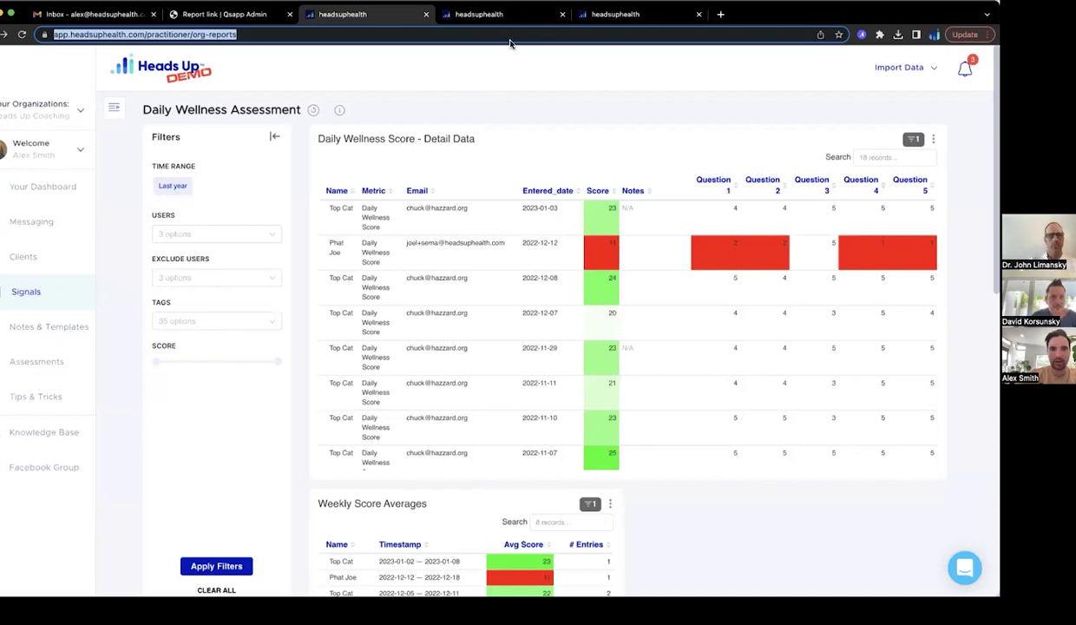
# - Sort the Daily Wellness Score detail data by score in ascending order and review the Weekly Score Averages table
pyautogui.click(499, 124)
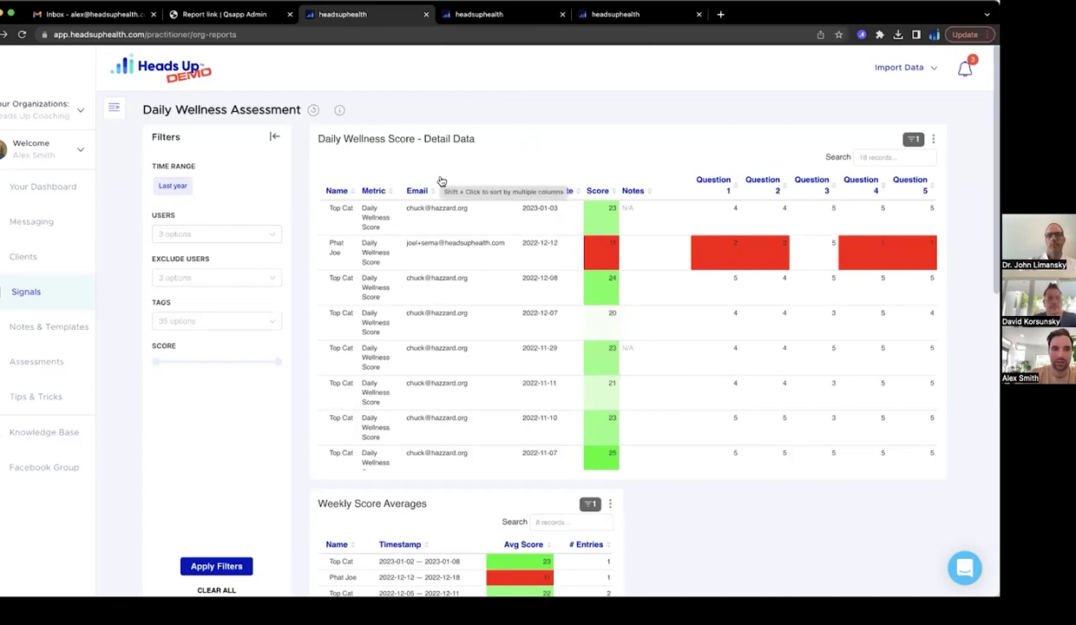
pyautogui.click(607, 192)
pyautogui.click(607, 192)
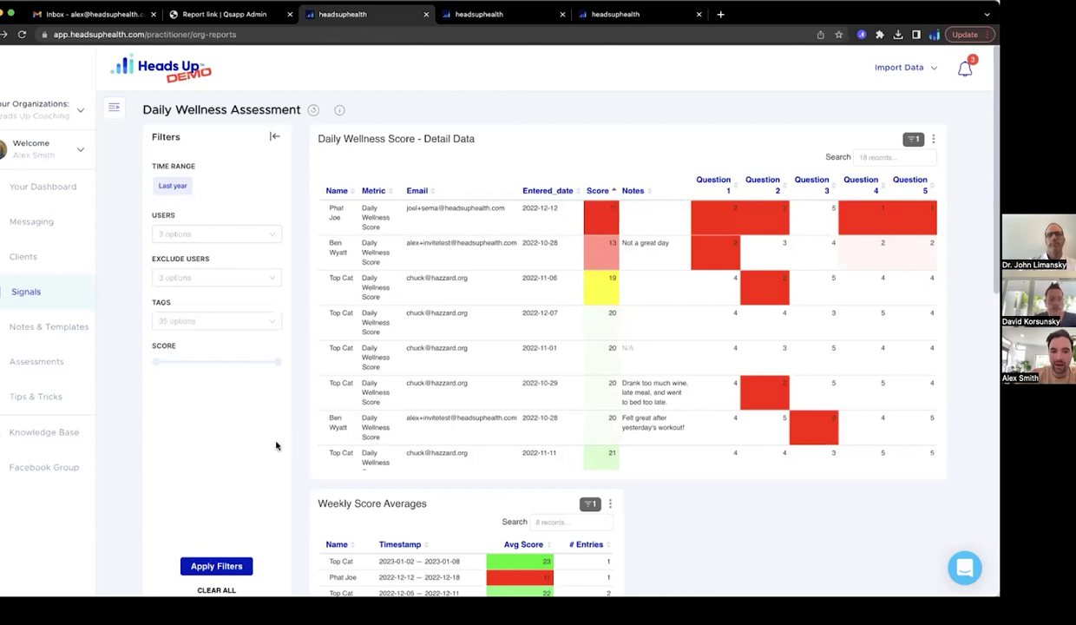
pyautogui.scroll(-3, 276, 445)
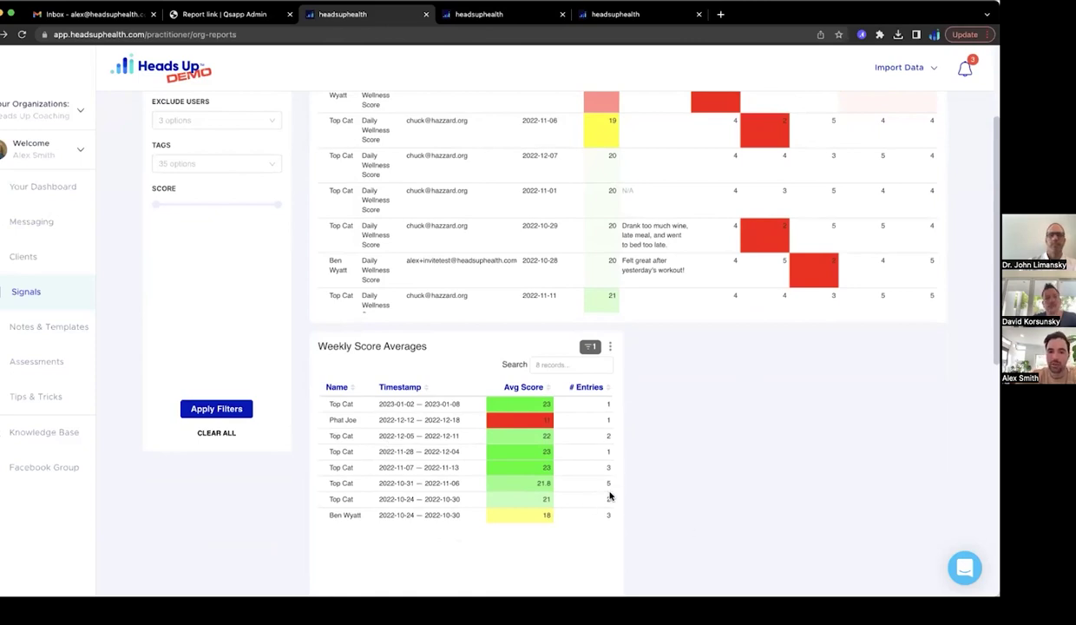
pyautogui.scroll(3, 610, 495)
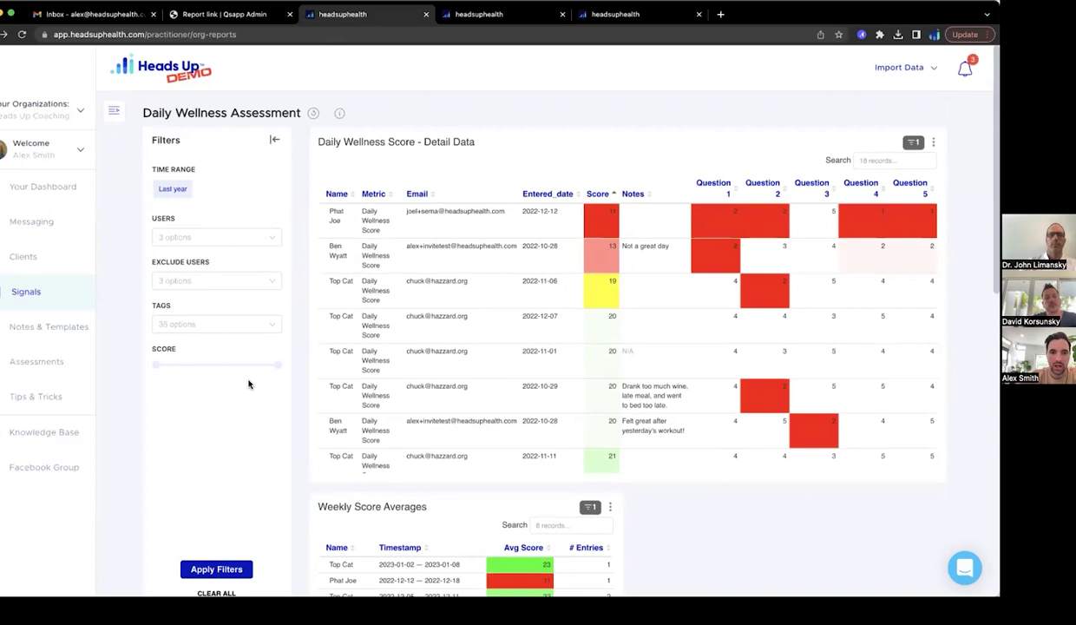
# - Limit the Daily Wellness Assessment's Score filter to a maximum of 16 and apply the filter to the report
pyautogui.moveTo(279, 365)
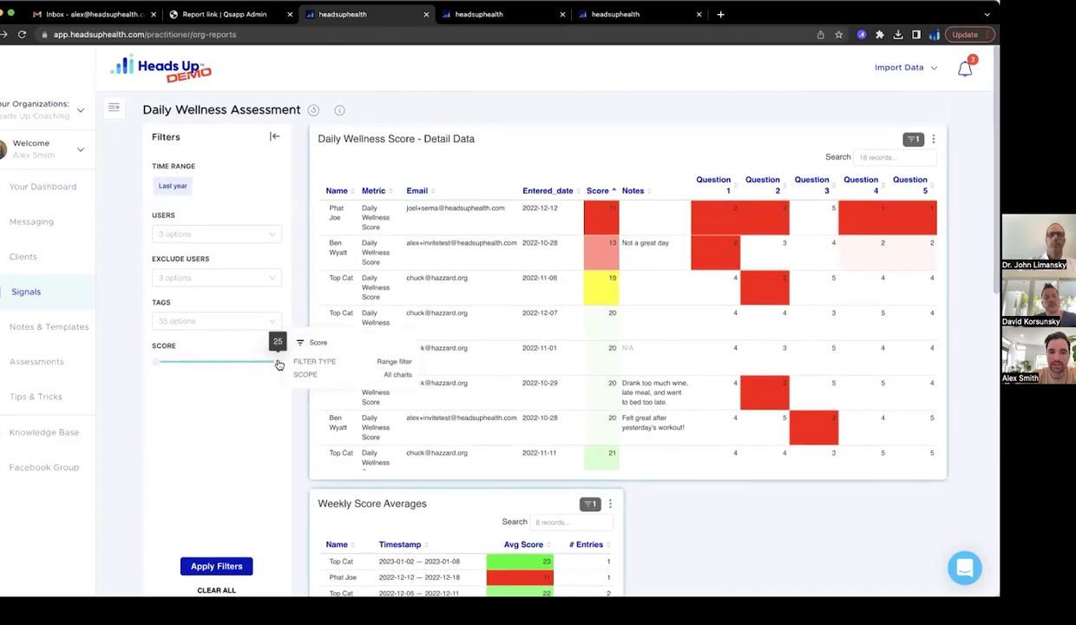
pyautogui.moveTo(189, 184)
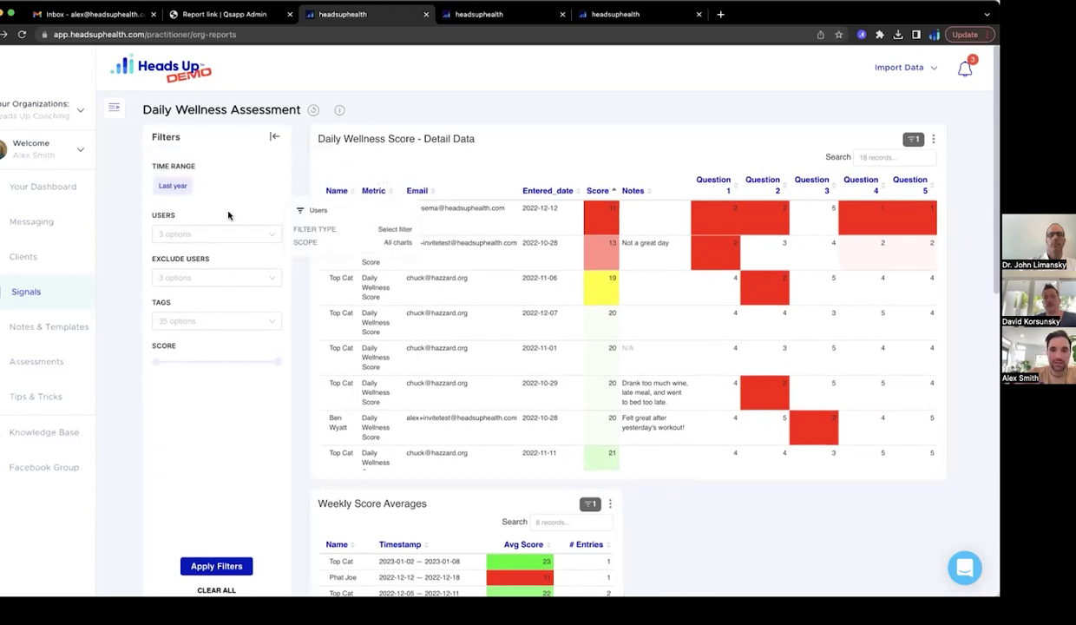
pyautogui.moveTo(278, 362); pyautogui.dragTo(198, 365)
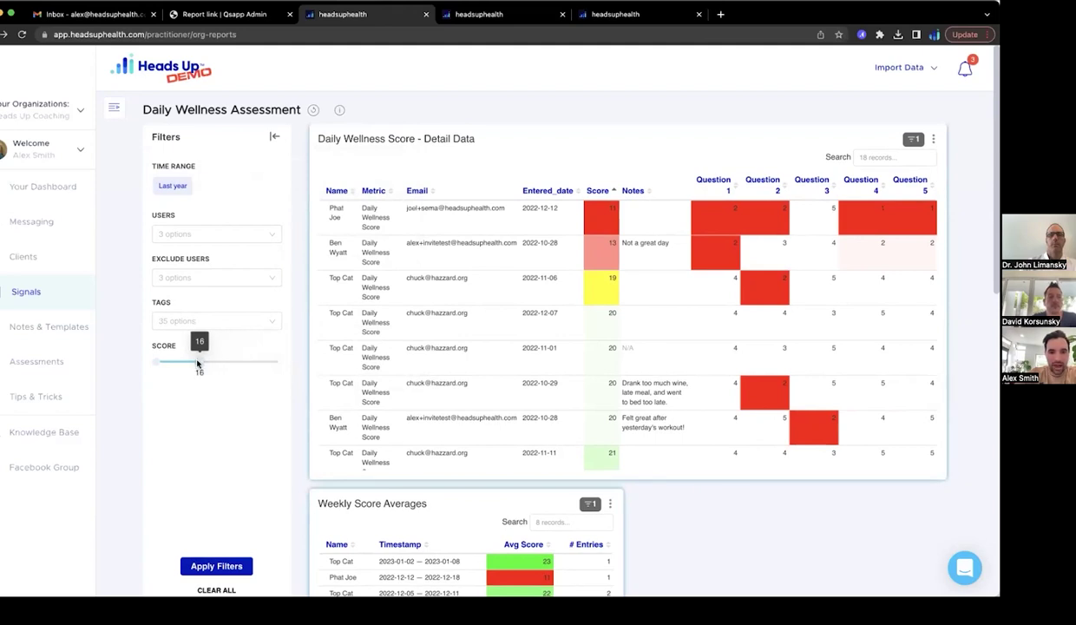
pyautogui.click(227, 567)
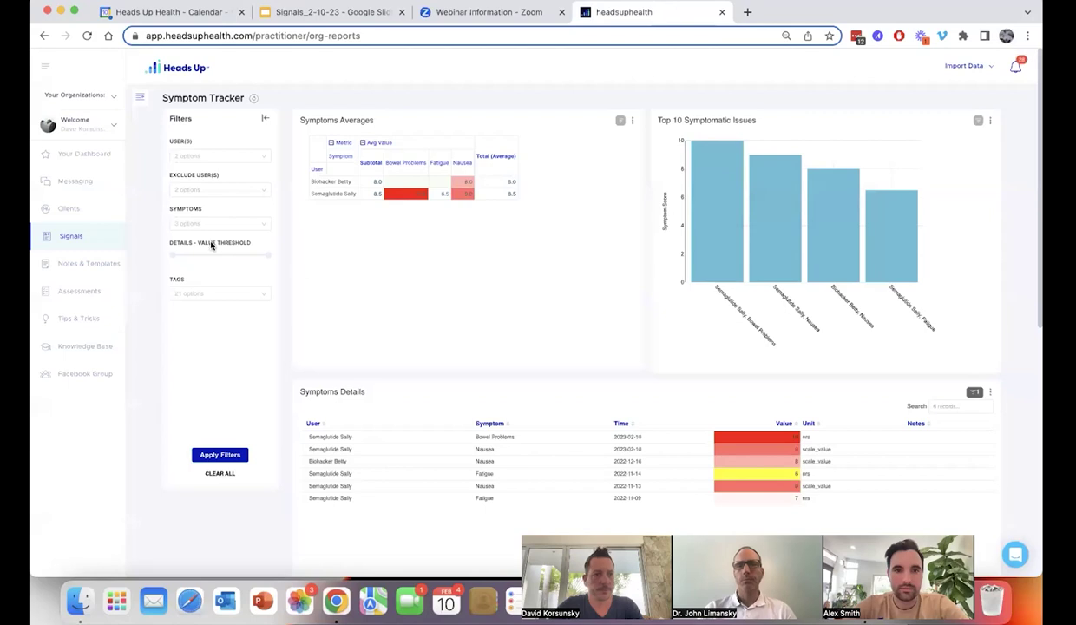
# - Open the Glucose [CGM] - Out of Range report from the CGM Reports (Beta) category
pyautogui.click(140, 96)
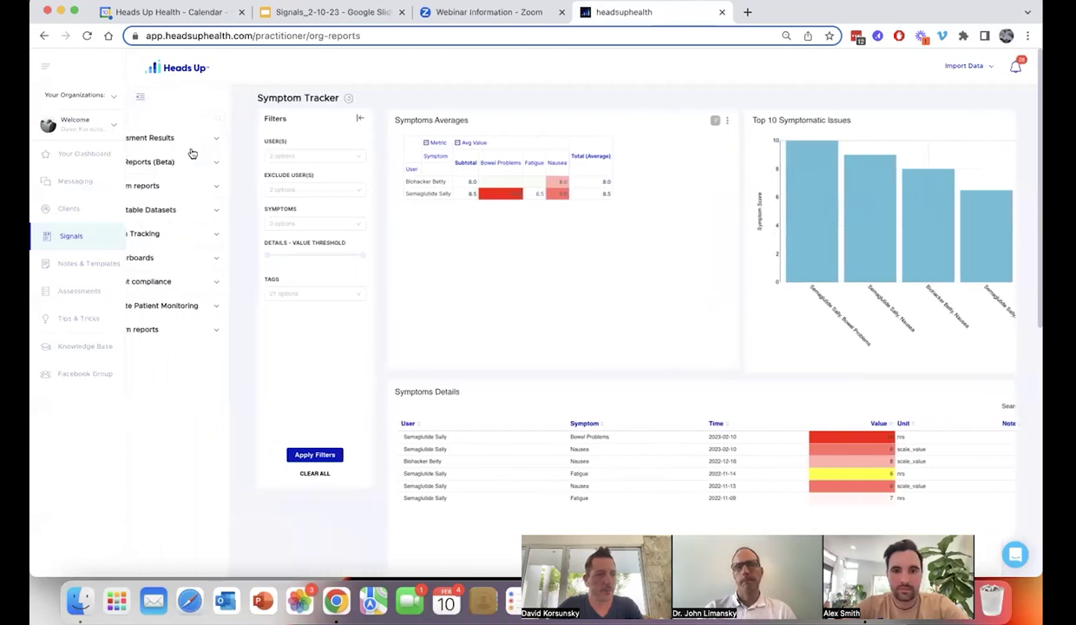
pyautogui.click(191, 162)
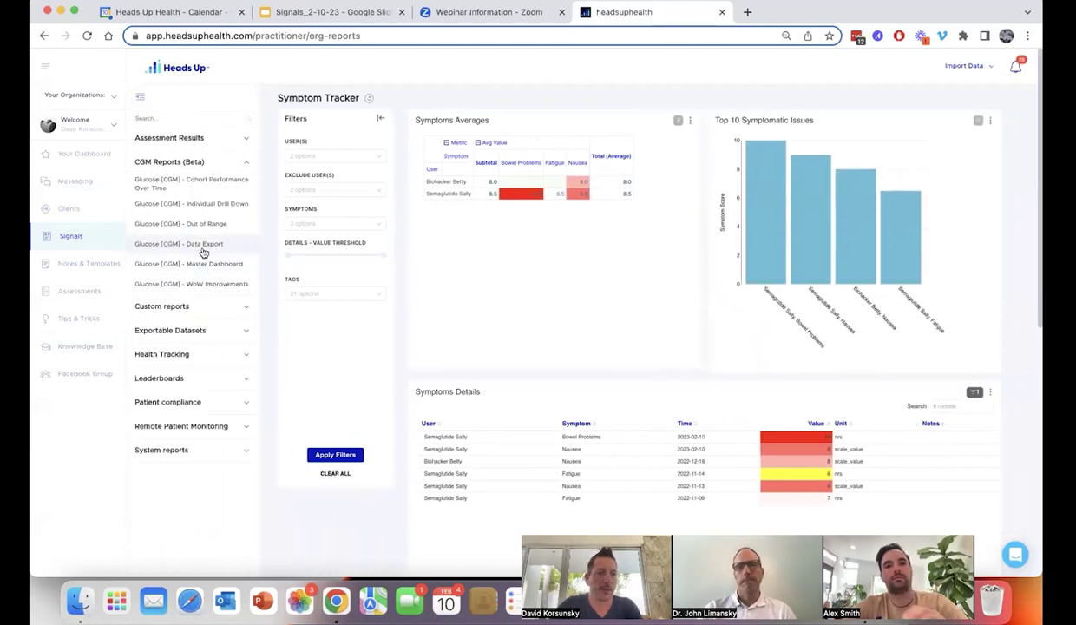
pyautogui.click(183, 223)
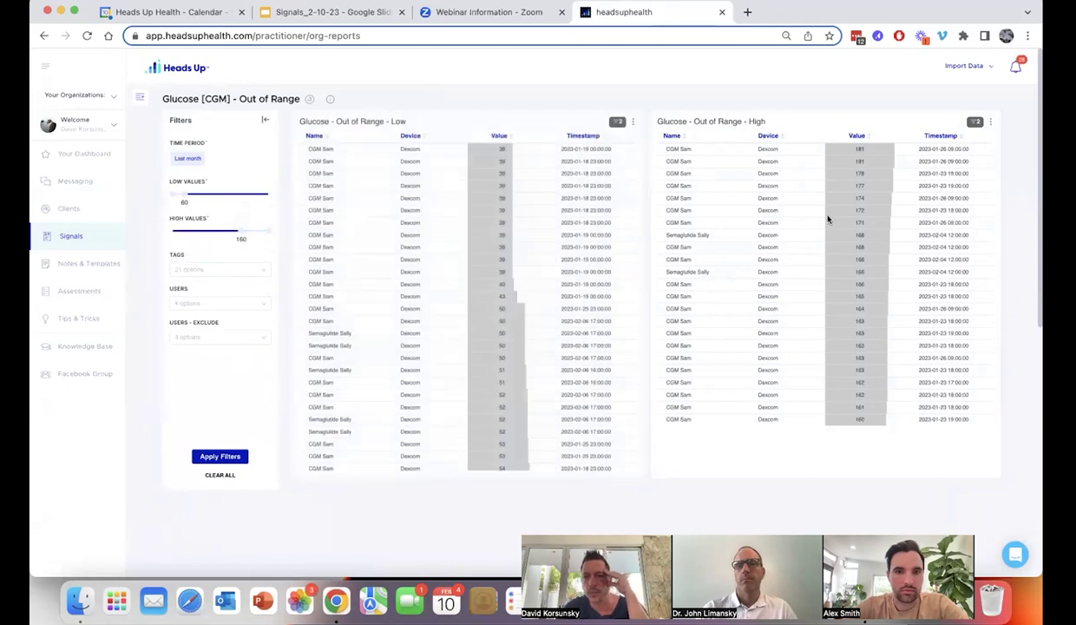
# - Filter the out-of-range glucose report with a High Values threshold of 150, and again with a threshold of 180
pyautogui.click(241, 232)
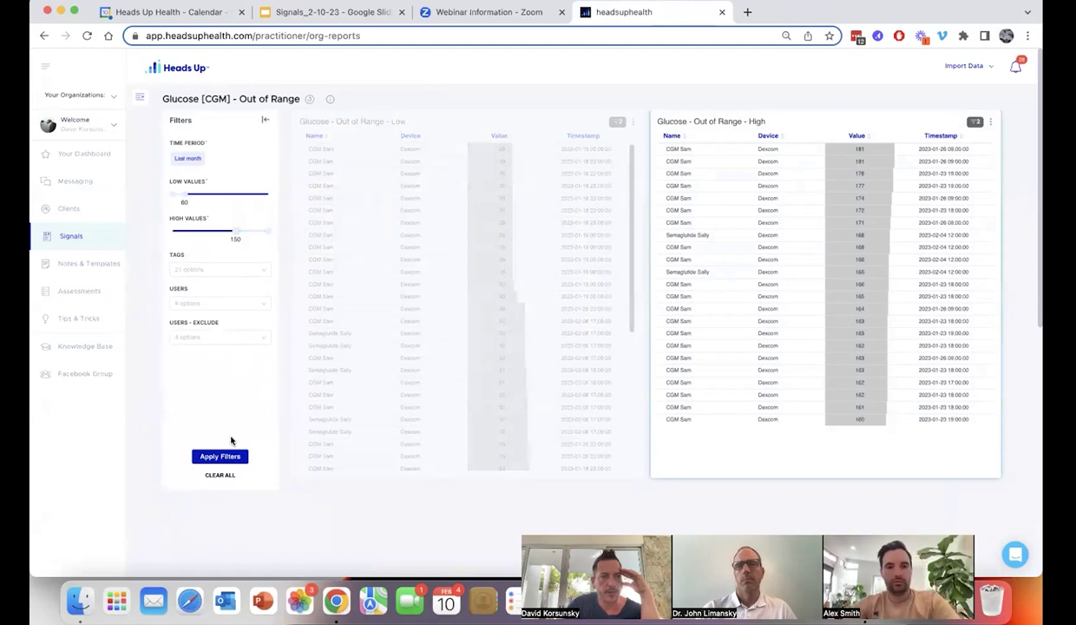
pyautogui.click(221, 456)
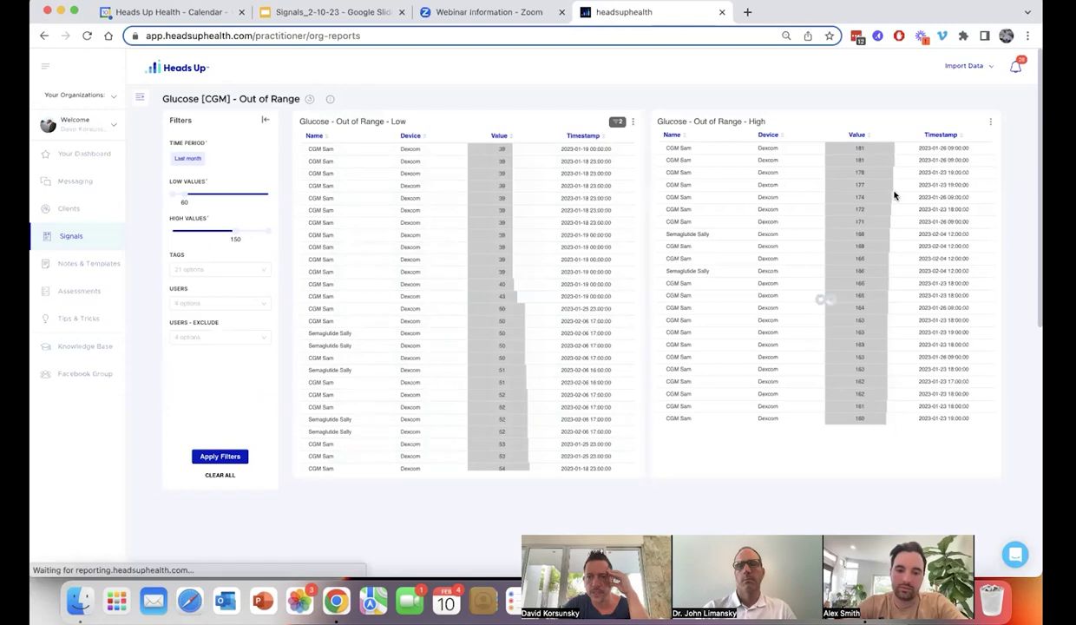
pyautogui.moveTo(232, 232); pyautogui.dragTo(246, 236)
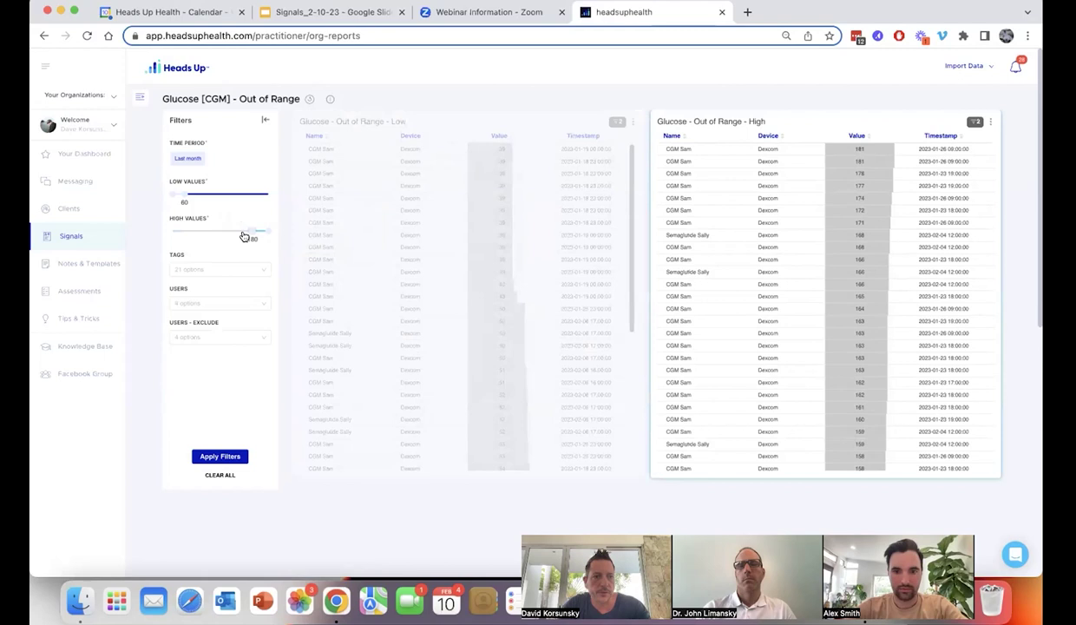
pyautogui.click(206, 458)
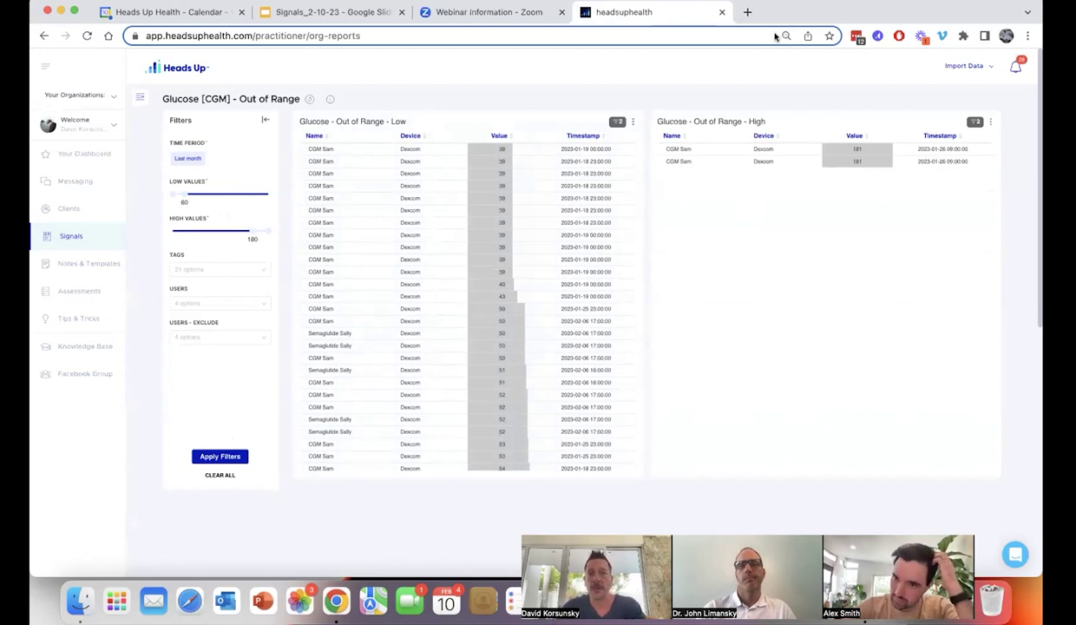
# - Switch to the Signals_2-10-23 presentation in Google Slides and start the slideshow from the Special offer slide
pyautogui.click(286, 12)
pyautogui.scroll(-5, 87, 455)
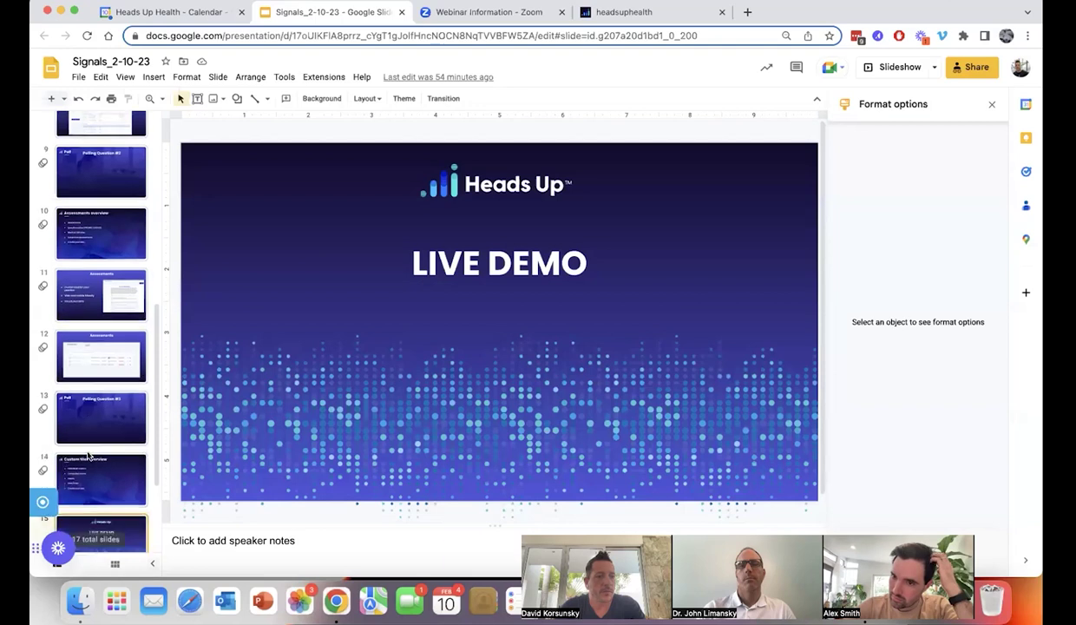
pyautogui.click(87, 454)
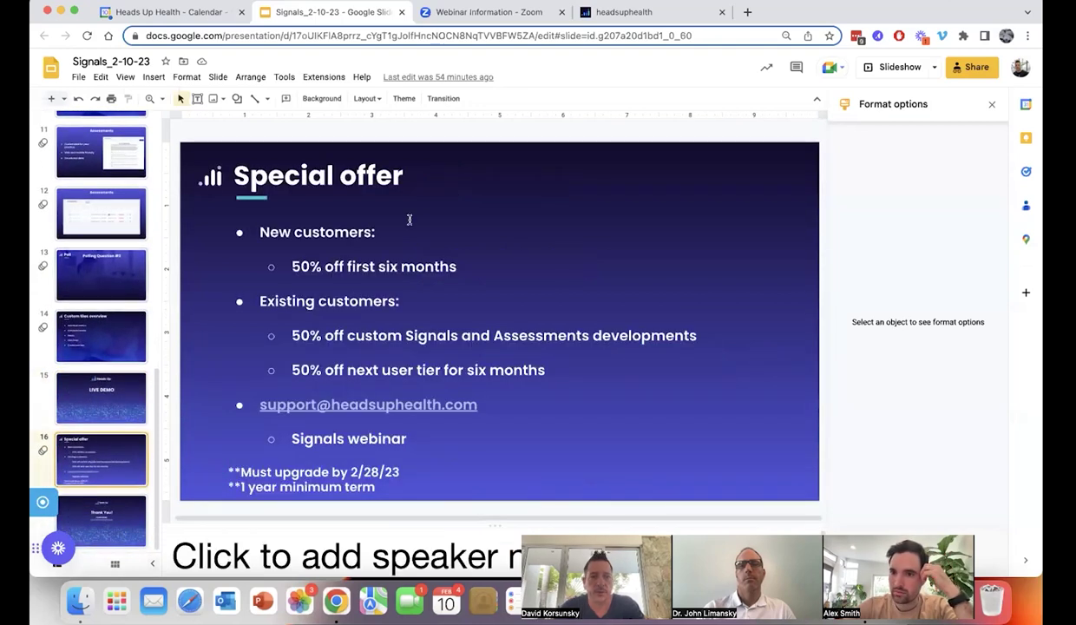
pyautogui.click(891, 67)
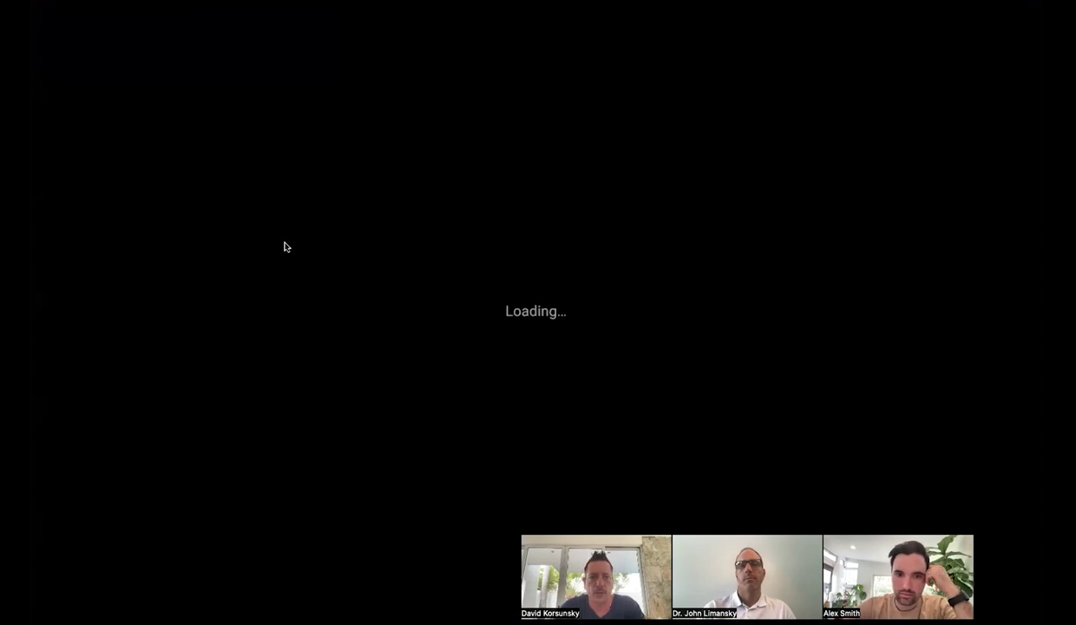